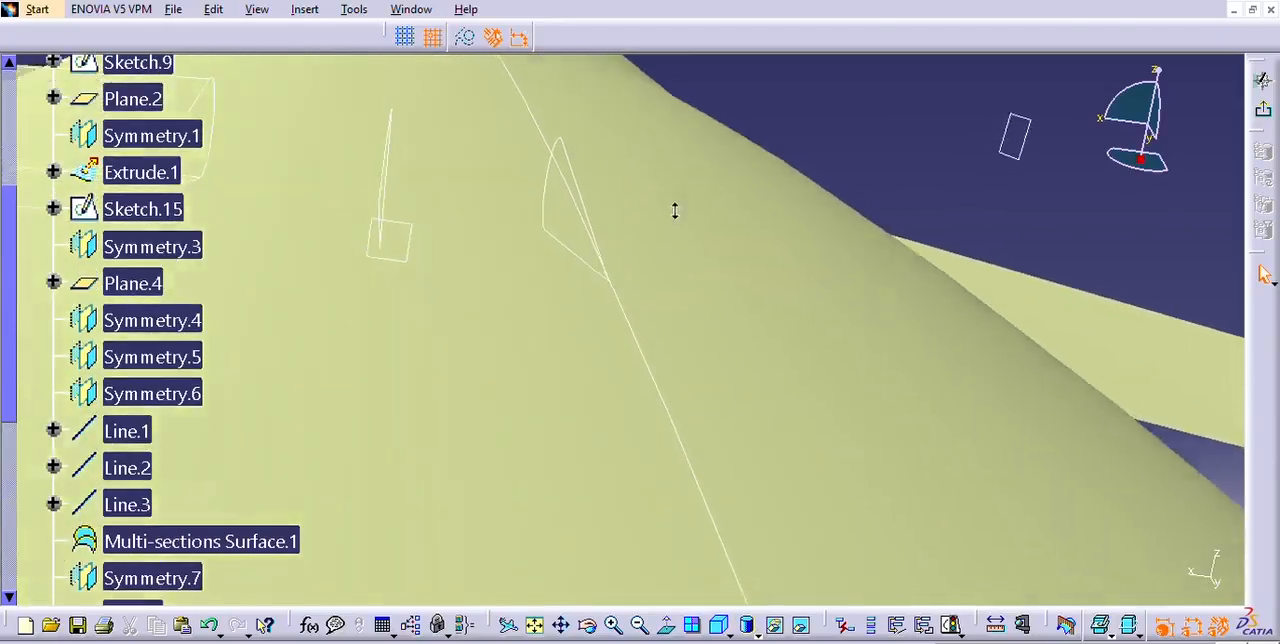
Exit the open sketch and return to the 3D aircraft model.
middle_drag(655, 345, 795, 328)
middle_drag(680, 431, 667, 612)
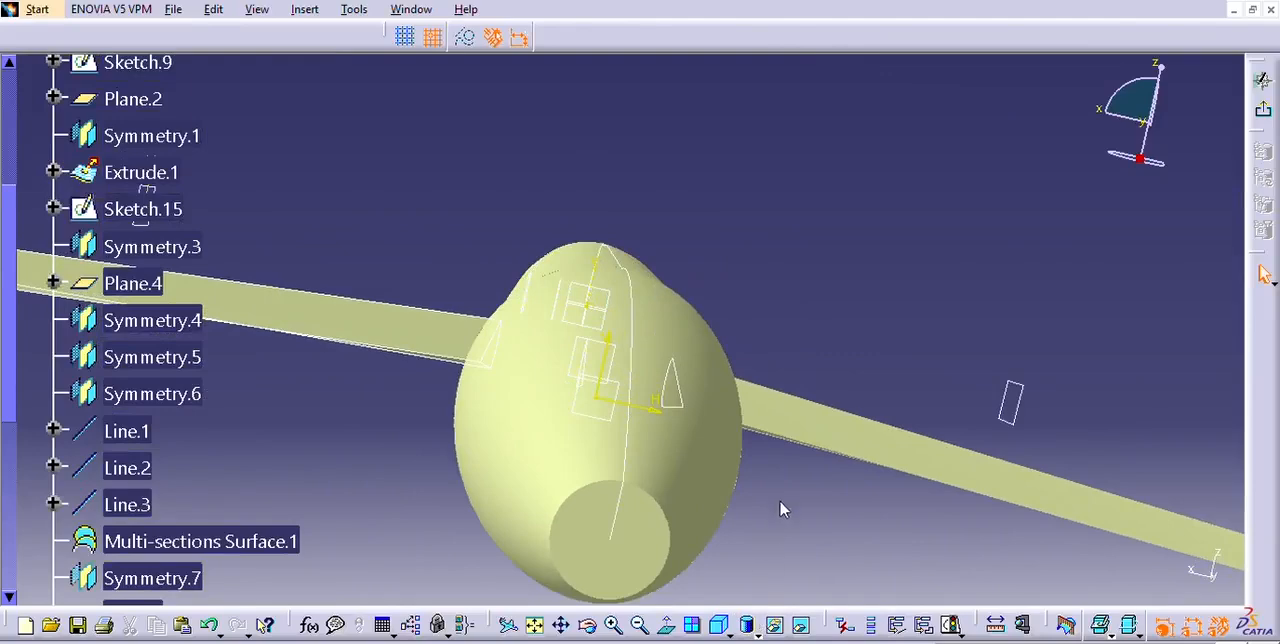
mouse_move(663, 503)
middle_down()
mouse_move(646, 323)
mouse_move(663, 523)
middle_up()
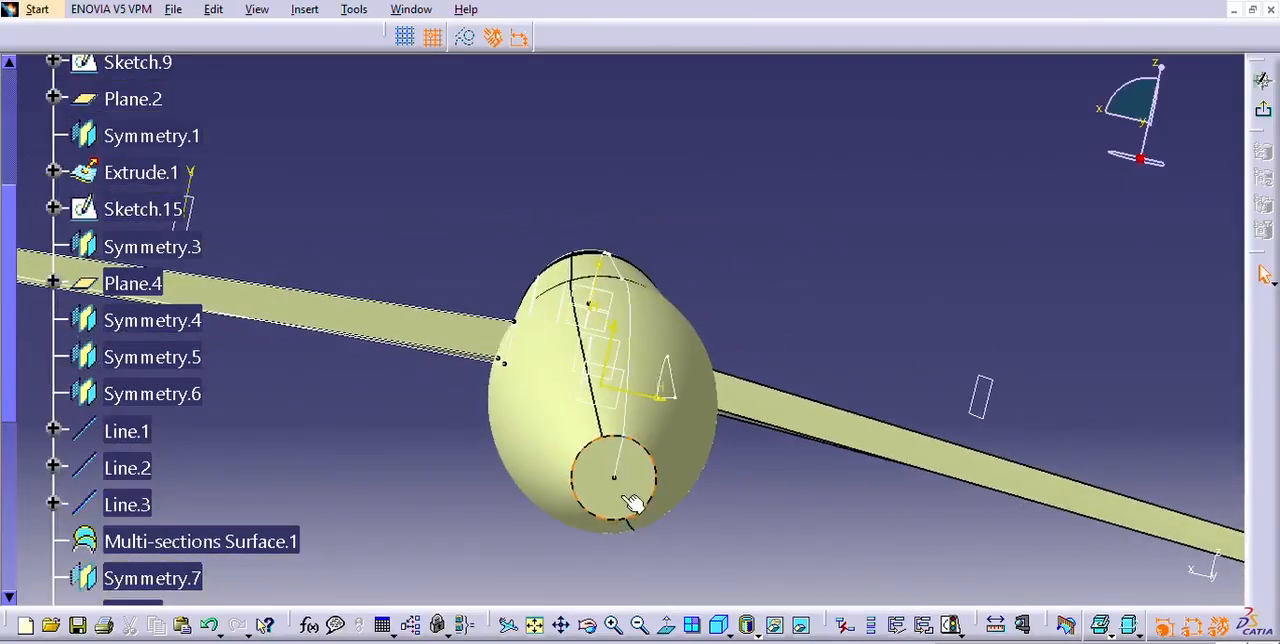
click(641, 488)
click(1263, 109)
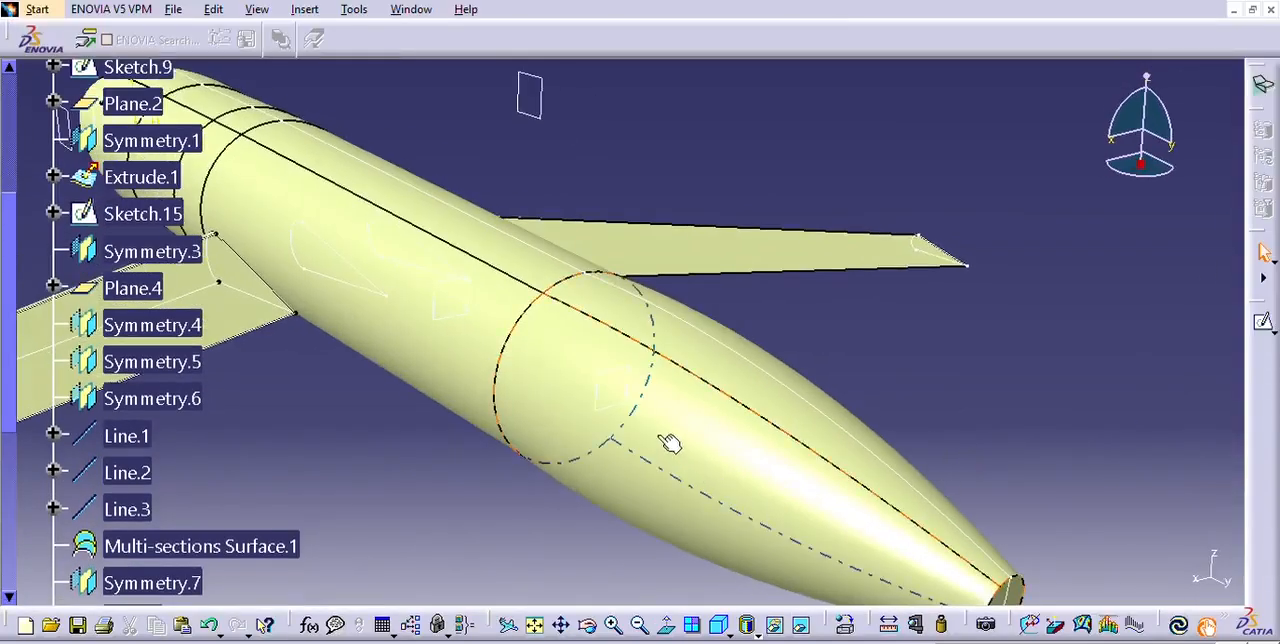
Start a sketch on the plane inside the fuselage where the tapered tail section begins.
click(610, 390)
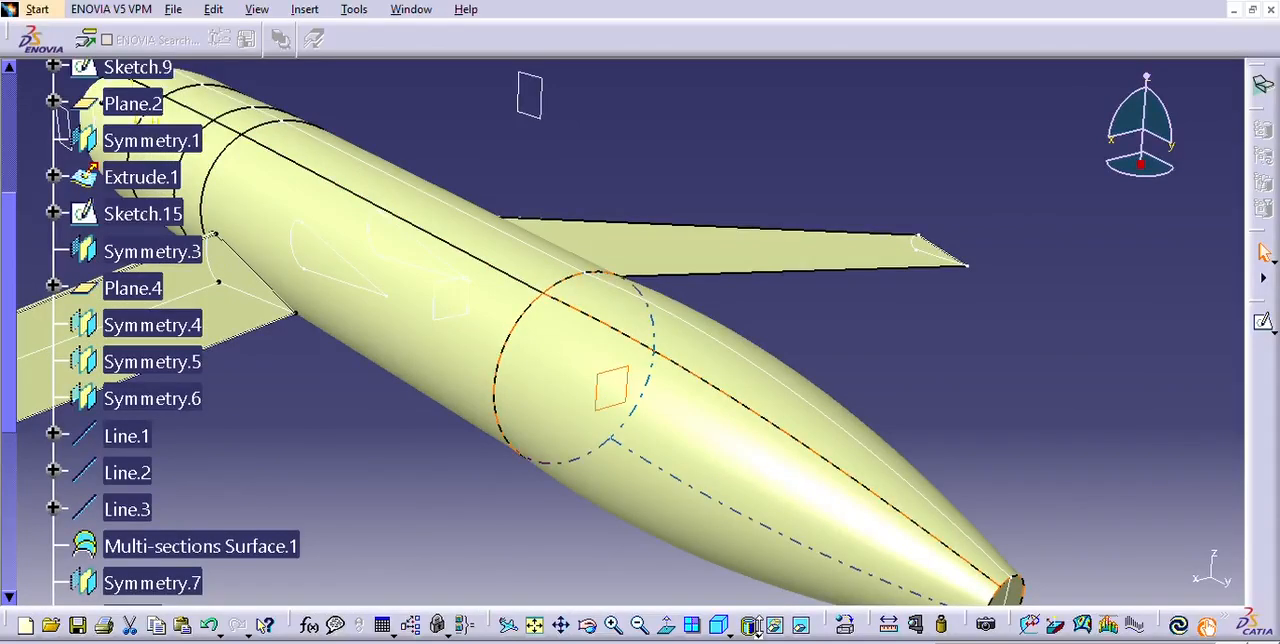
middle_drag(1038, 494, 936, 390)
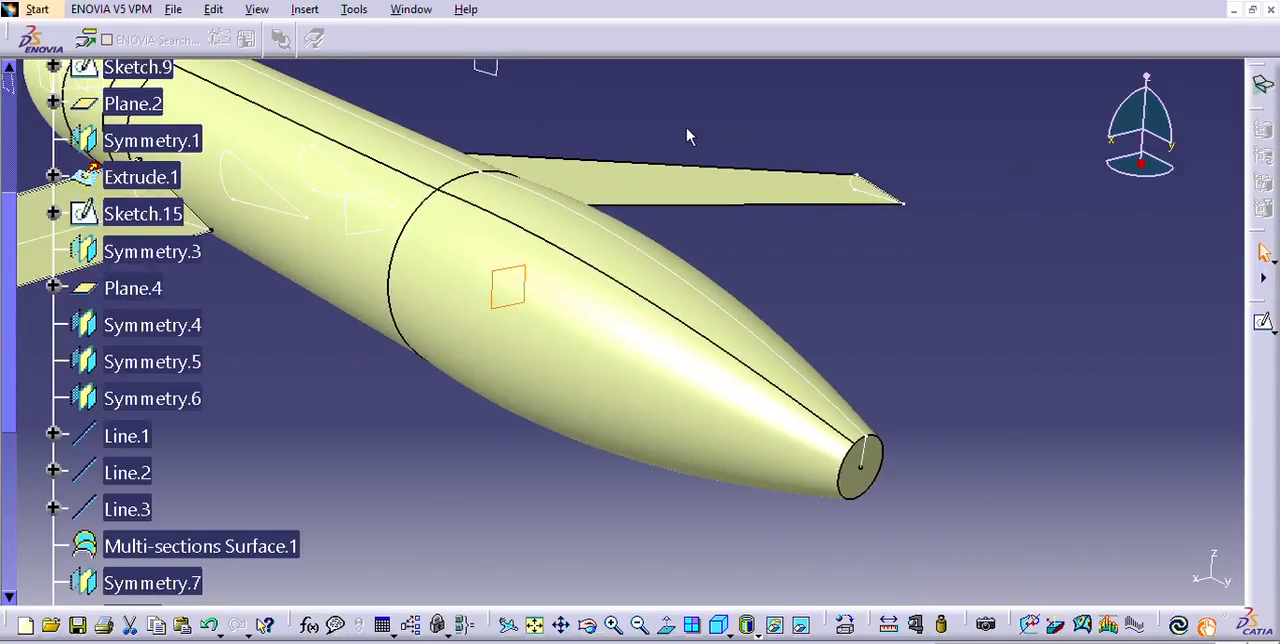
click(598, 93)
key(Escape)
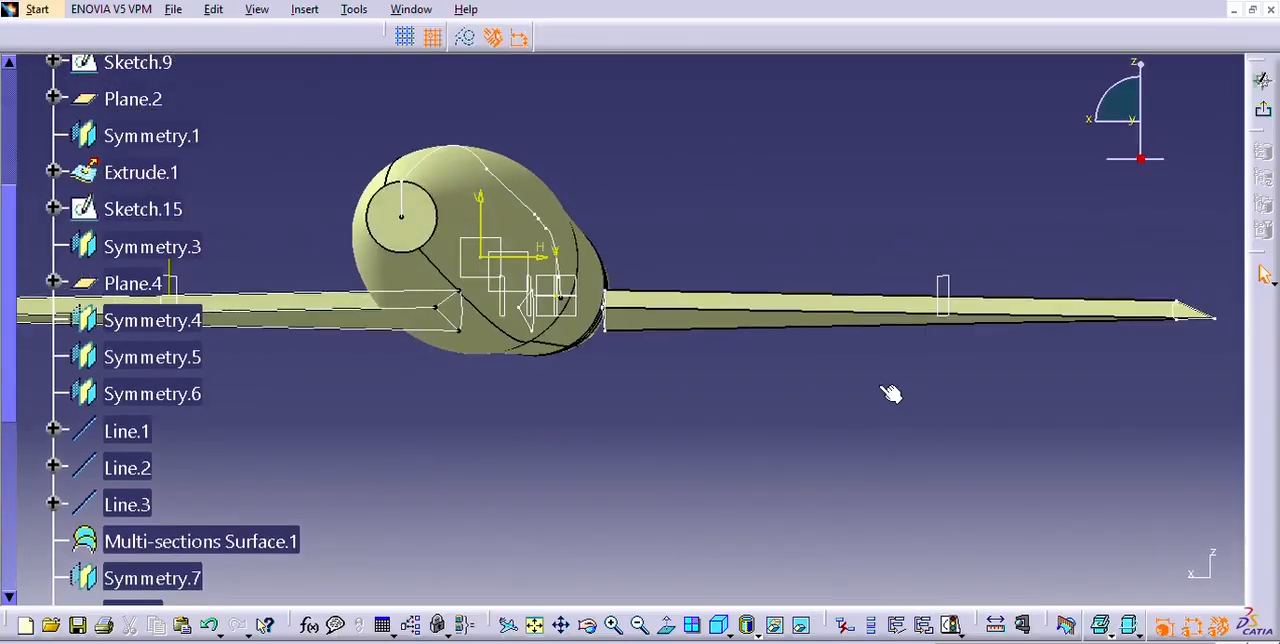
mouse_move(650, 378)
middle_down()
mouse_move(761, 463)
mouse_move(810, 468)
middle_up()
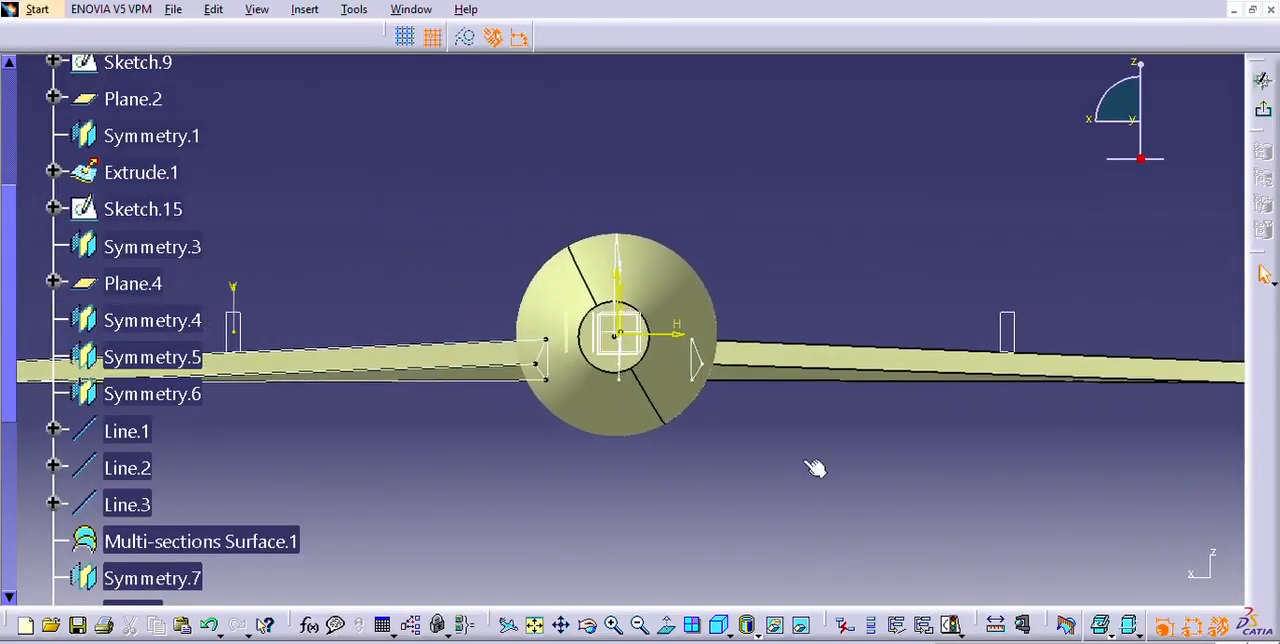
ctrl+middle_drag(745, 506, 746, 486)
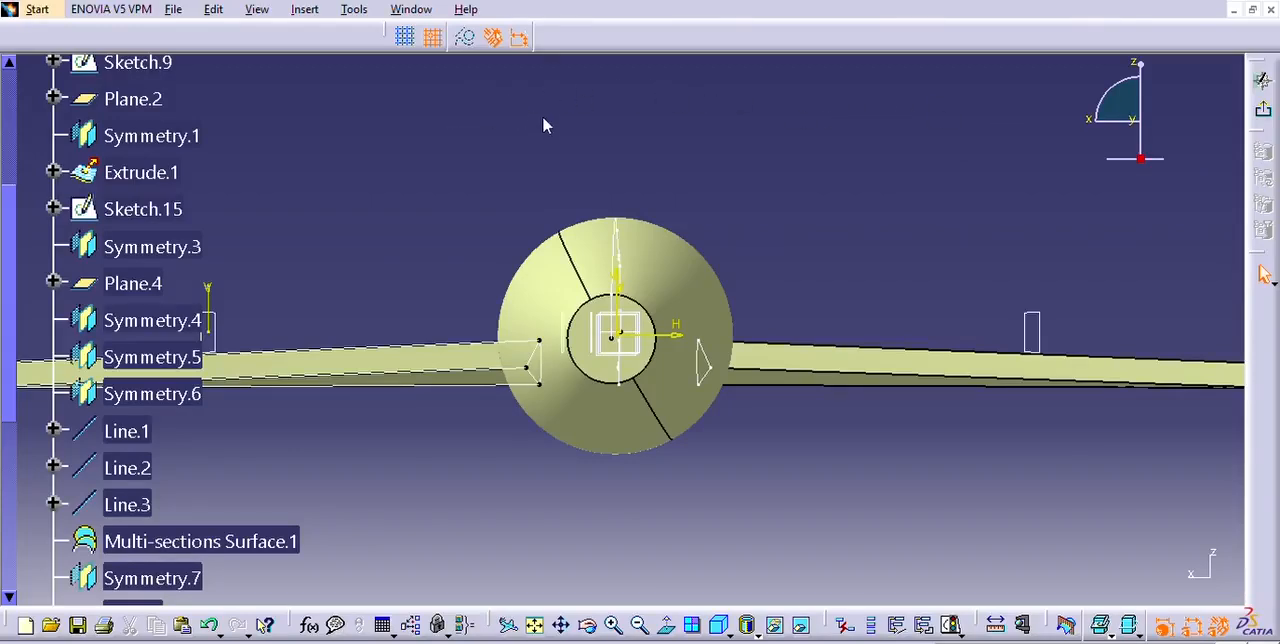
Sketch a circle beside the fuselage on the negative horizontal side and set its diameter to 250 mm.
click(428, 277)
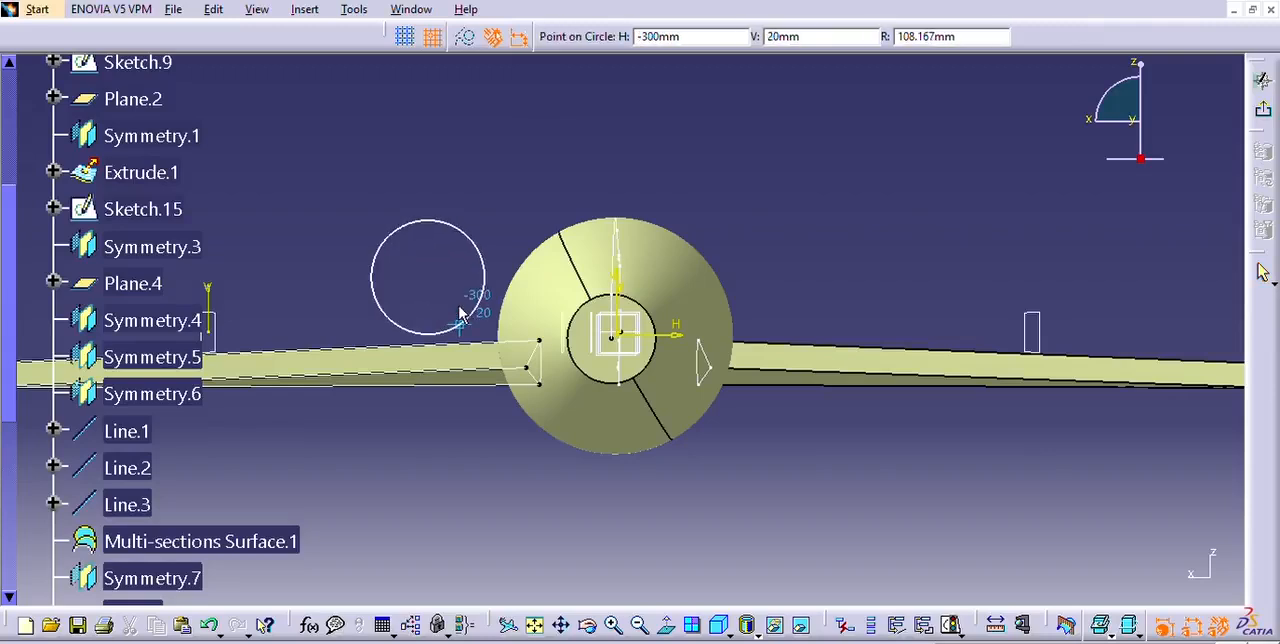
click(462, 320)
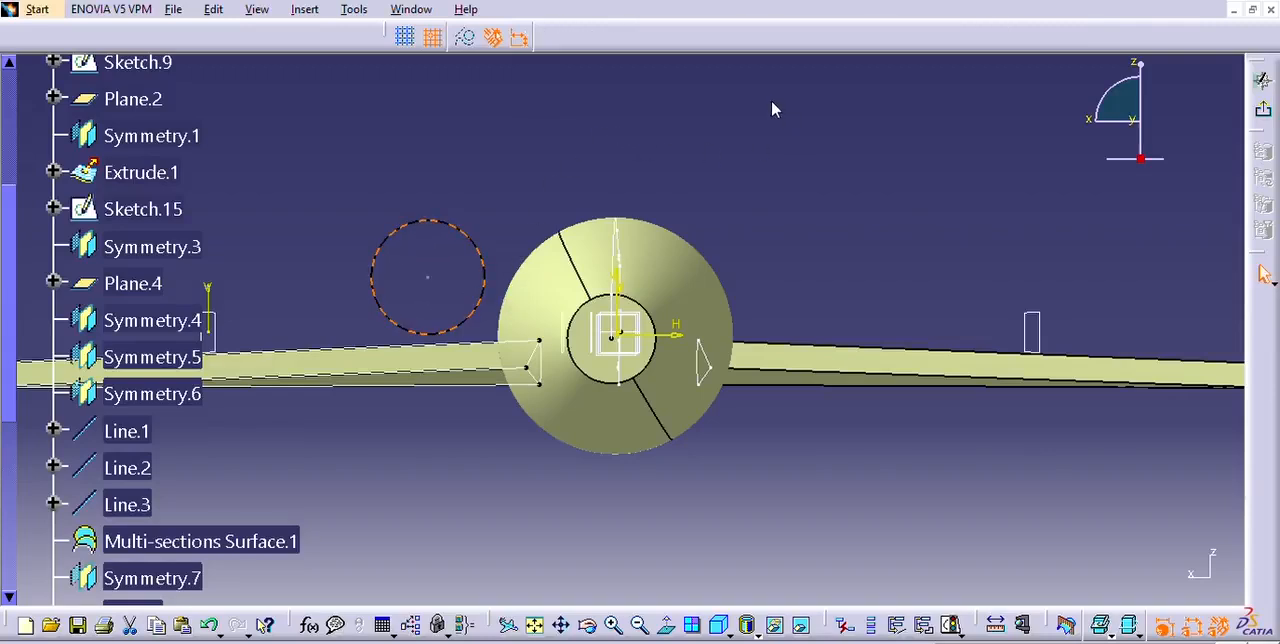
click(880, 100)
click(566, 190)
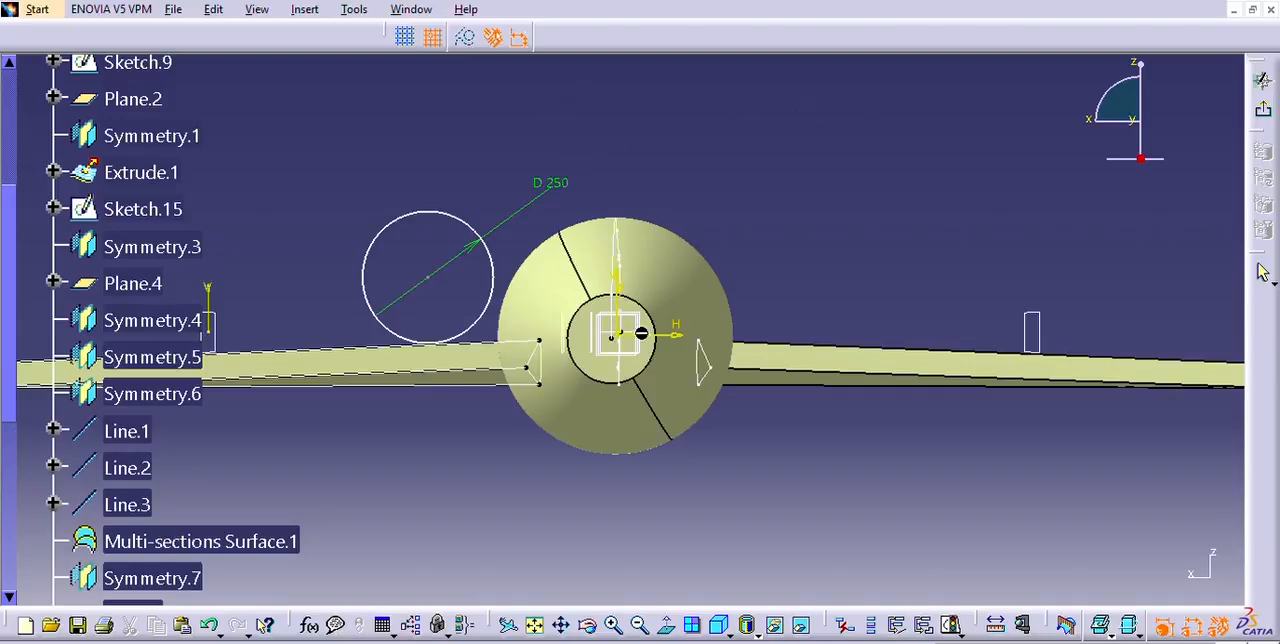
Dimension the circle's centre from the vertical axis and set the distance to 365 mm.
click(617, 277)
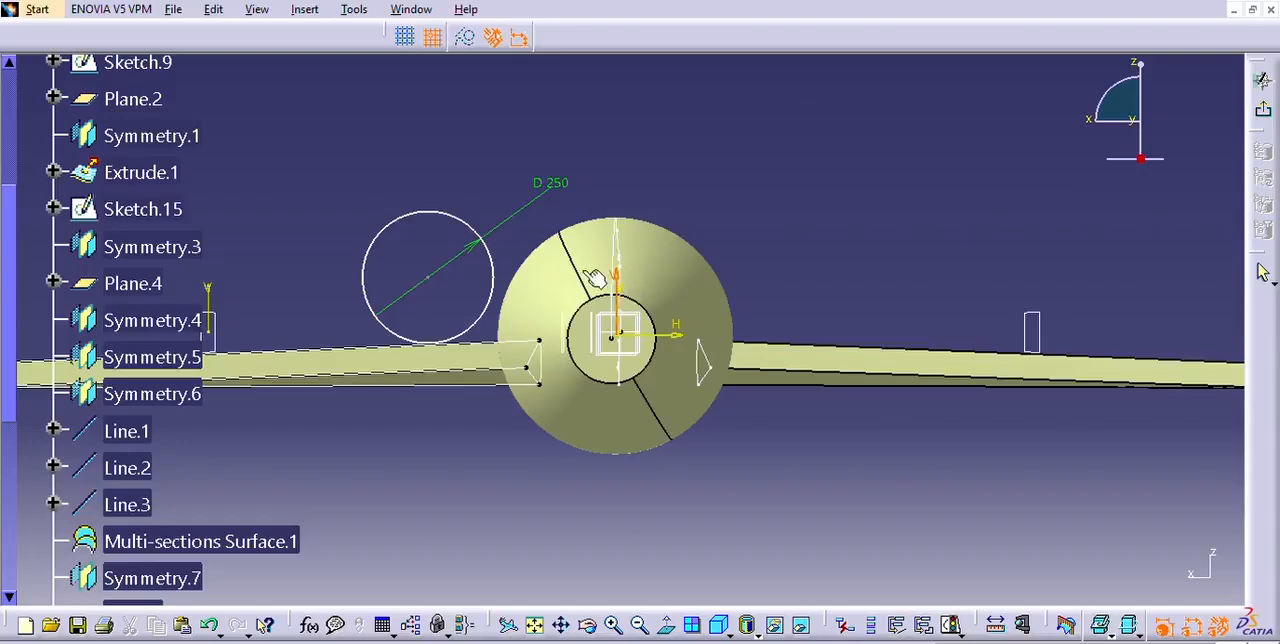
click(440, 268)
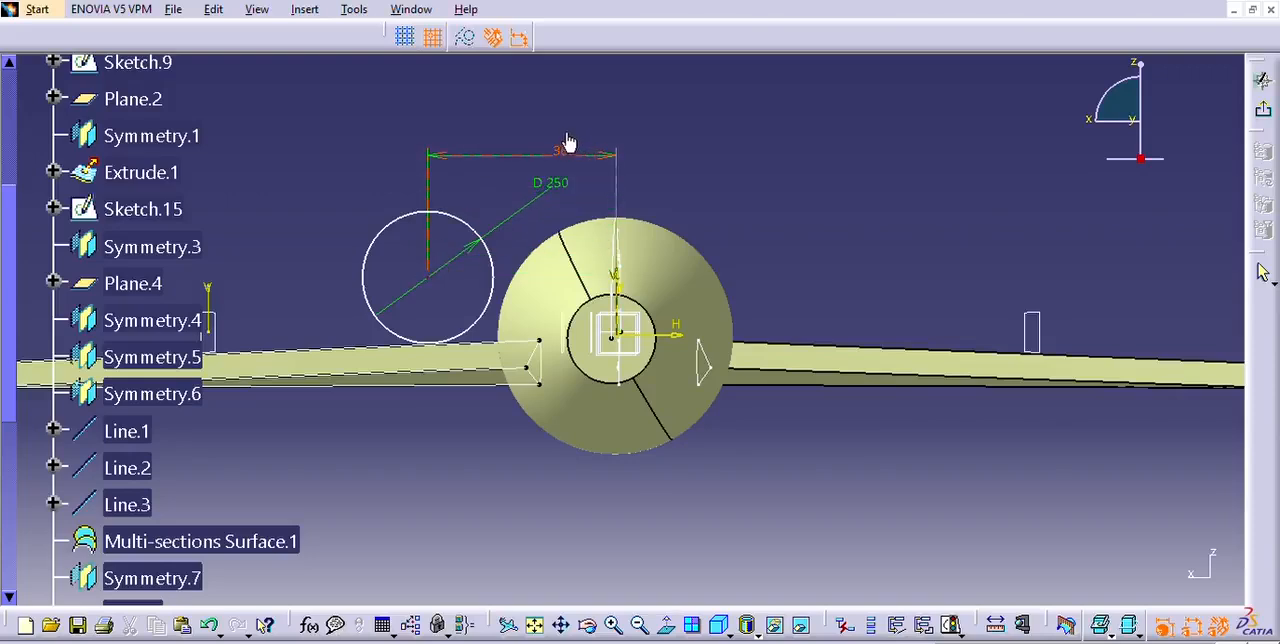
click(566, 143)
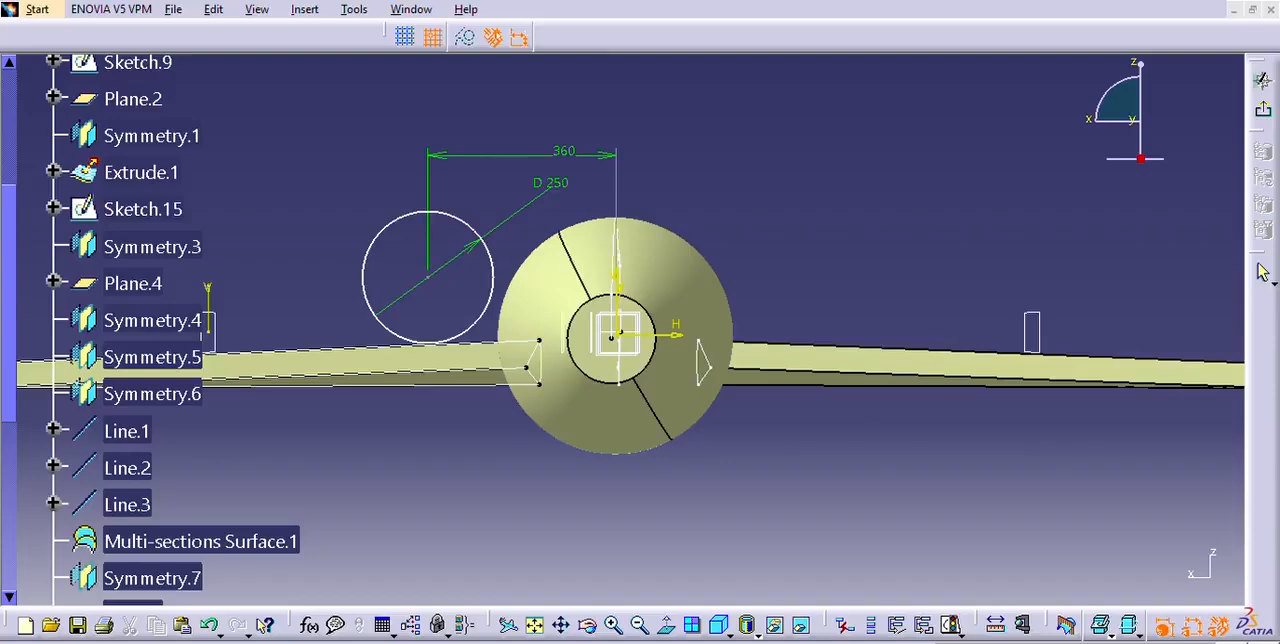
click(1109, 558)
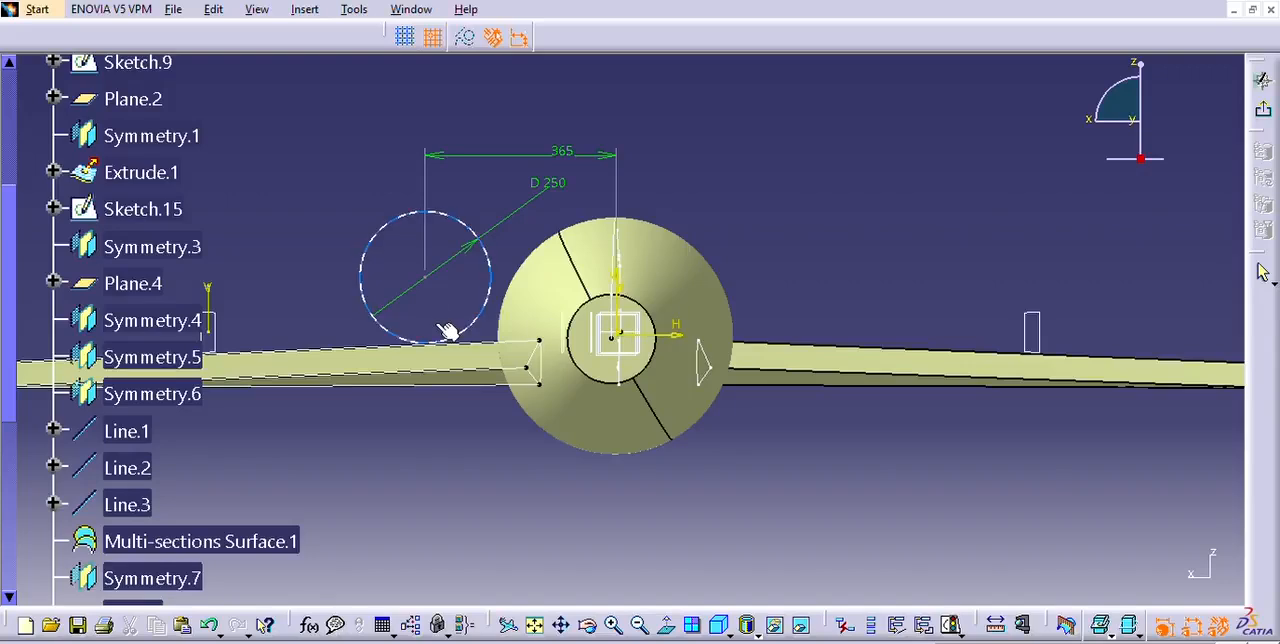
Dimension the circle's centre from the horizontal axis and set the distance to 100 mm.
click(425, 276)
click(678, 328)
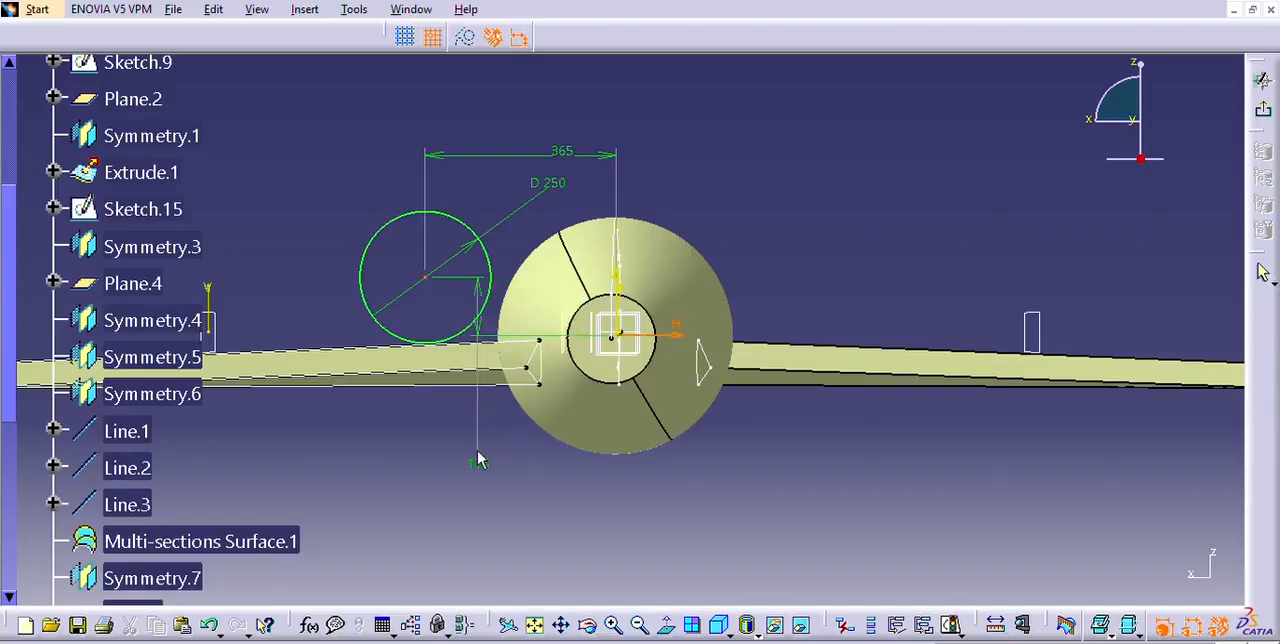
click(520, 471)
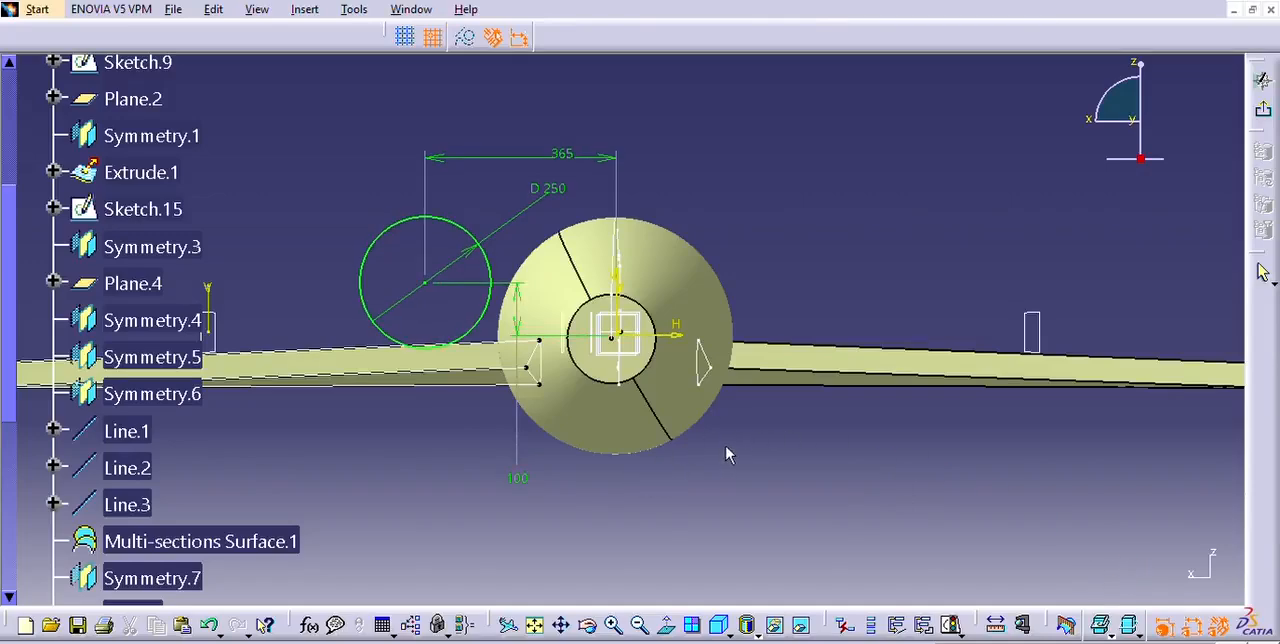
Exit the sketch and mirror the 250 mm circle to the opposite side of the fuselage.
mouse_move(435, 409)
middle_down()
mouse_move(454, 345)
mouse_move(466, 491)
mouse_move(491, 409)
mouse_move(479, 432)
mouse_move(457, 424)
mouse_move(451, 443)
mouse_move(462, 399)
middle_up()
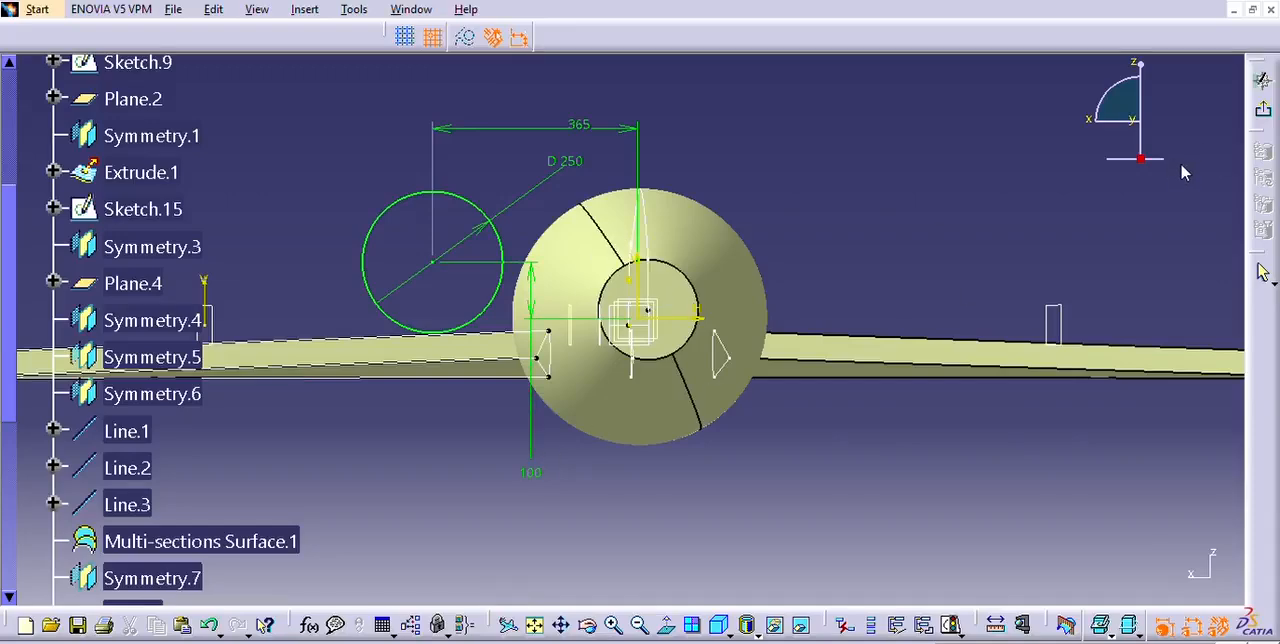
click(1263, 80)
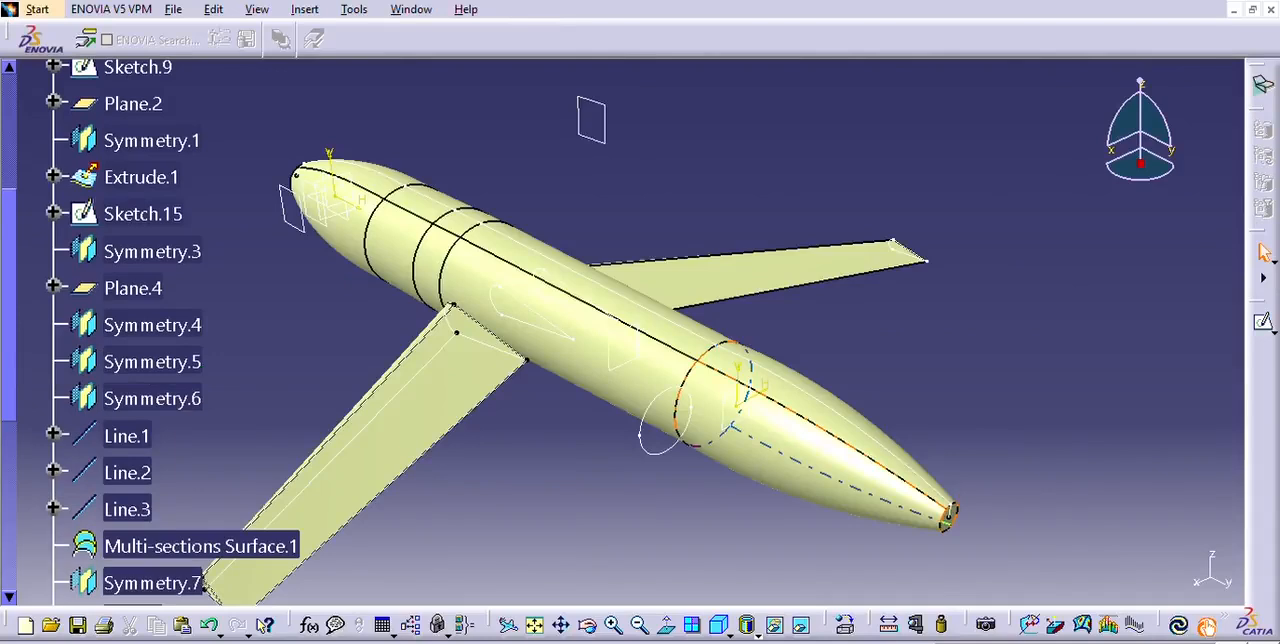
click(668, 453)
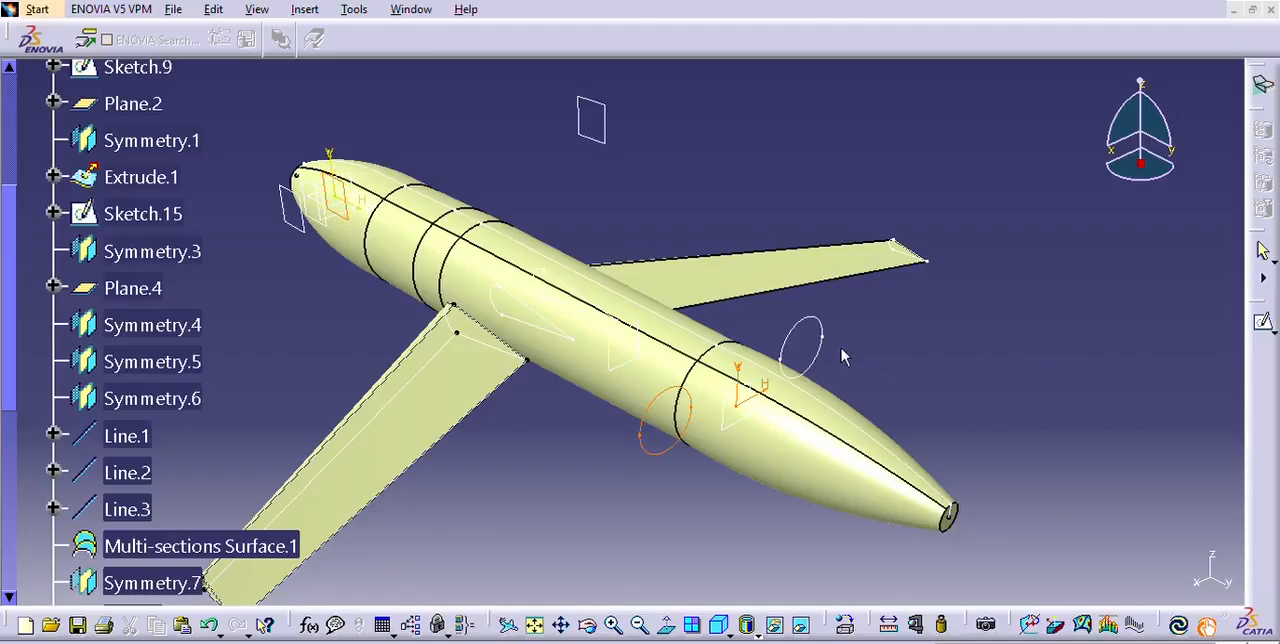
Start another sketch on the same plane at the beginning of the fuselage's tail section.
middle_drag(851, 353, 1010, 528)
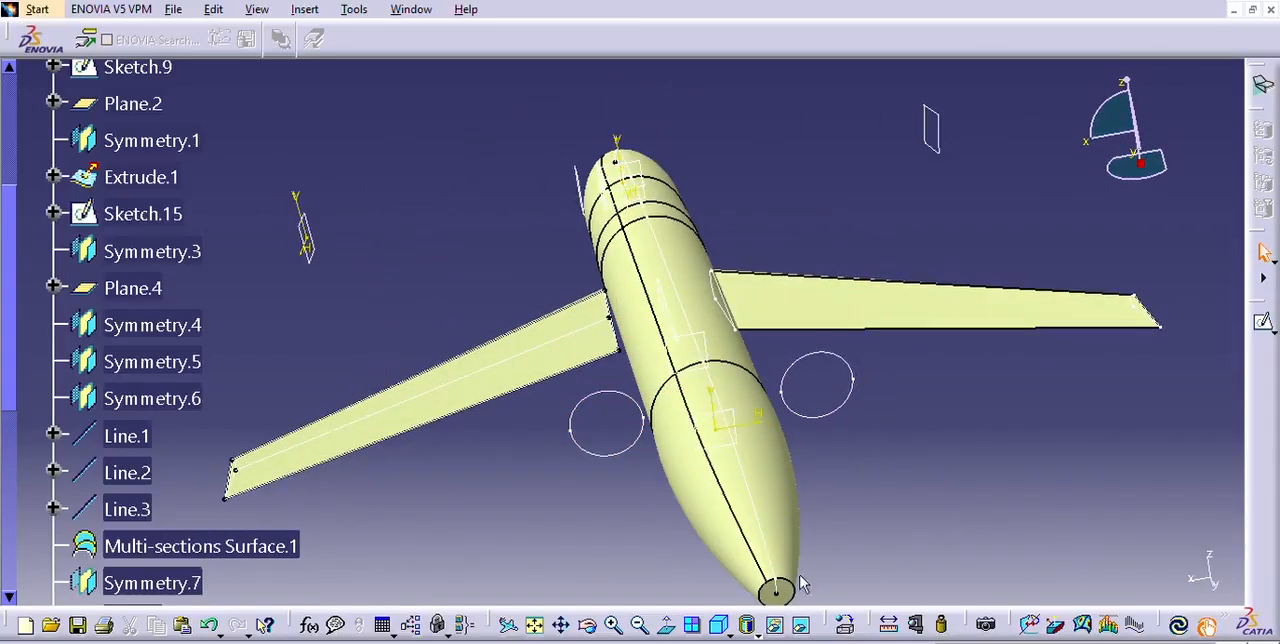
middle_drag(864, 481, 930, 460)
middle_drag(849, 399, 872, 368)
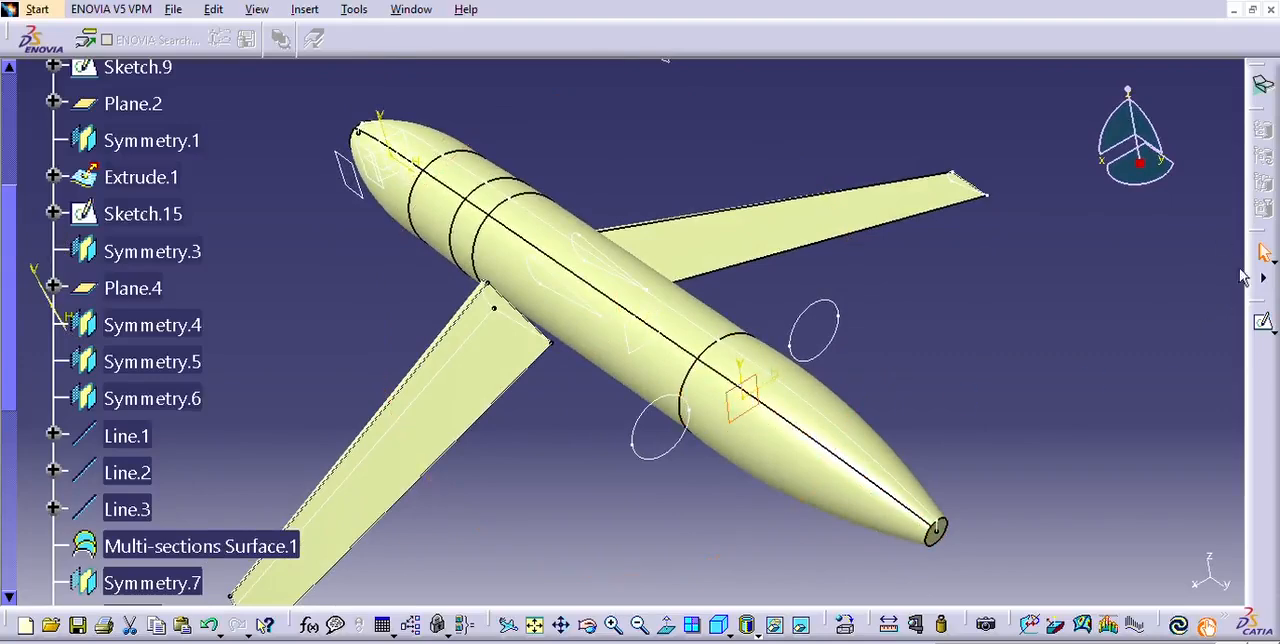
click(1263, 320)
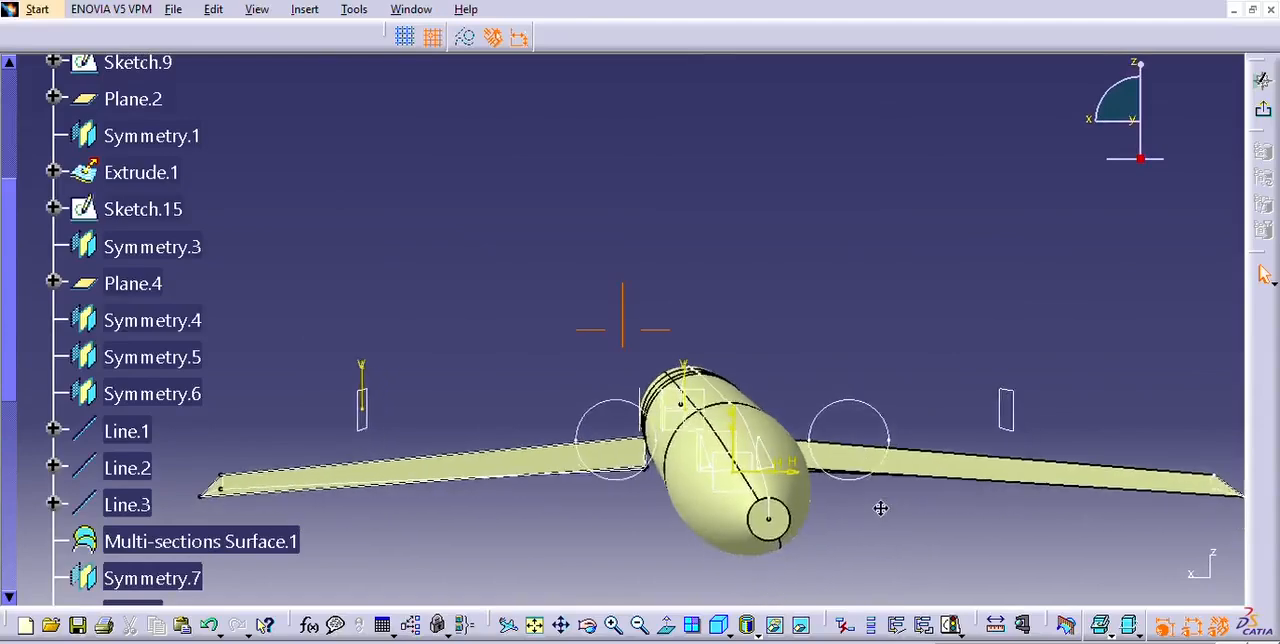
middle_drag(805, 369, 790, 367)
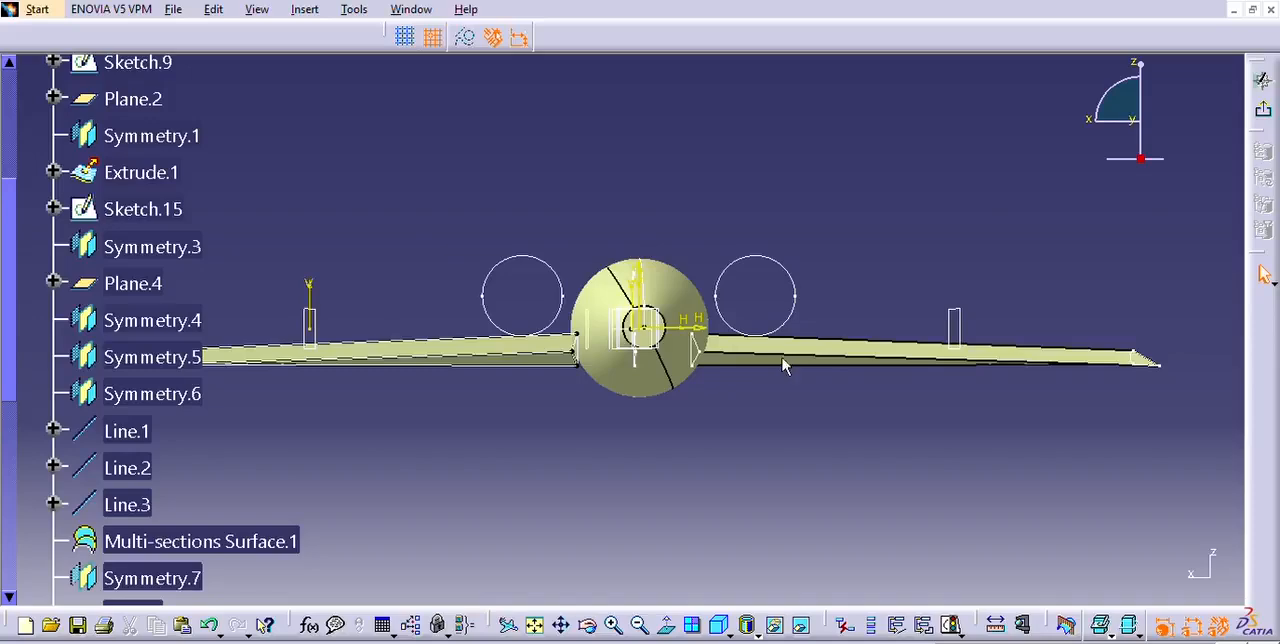
middle_drag(720, 429, 727, 358)
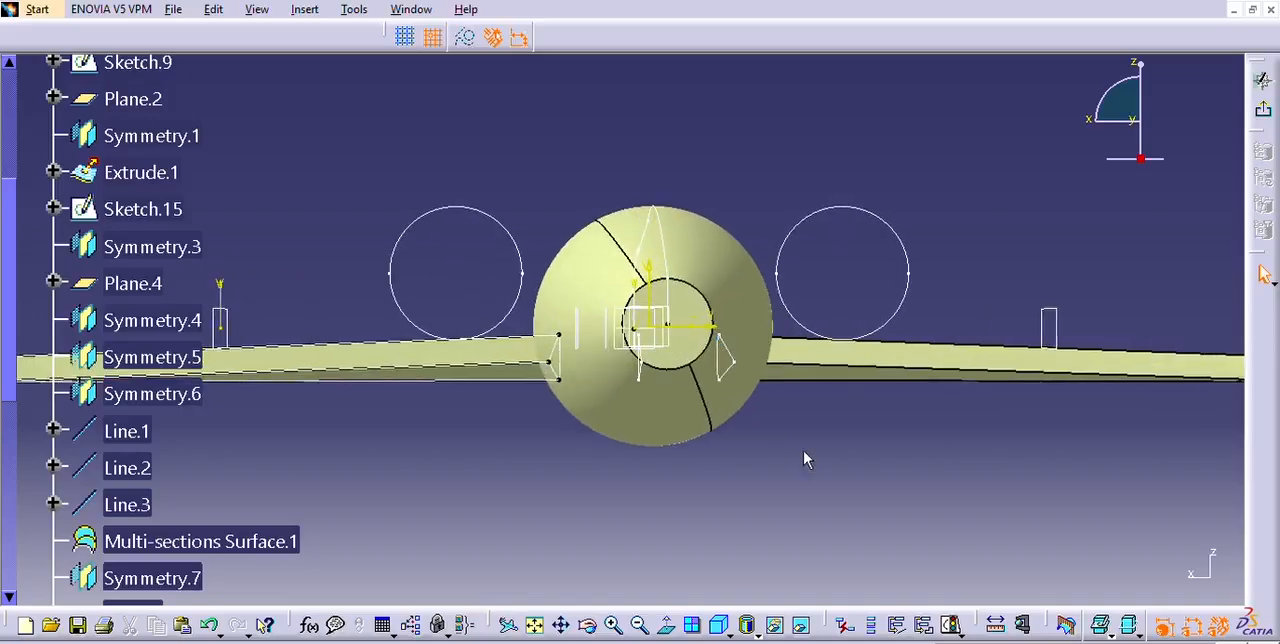
mouse_move(793, 400)
middle_down()
mouse_move(789, 446)
mouse_move(778, 399)
middle_up()
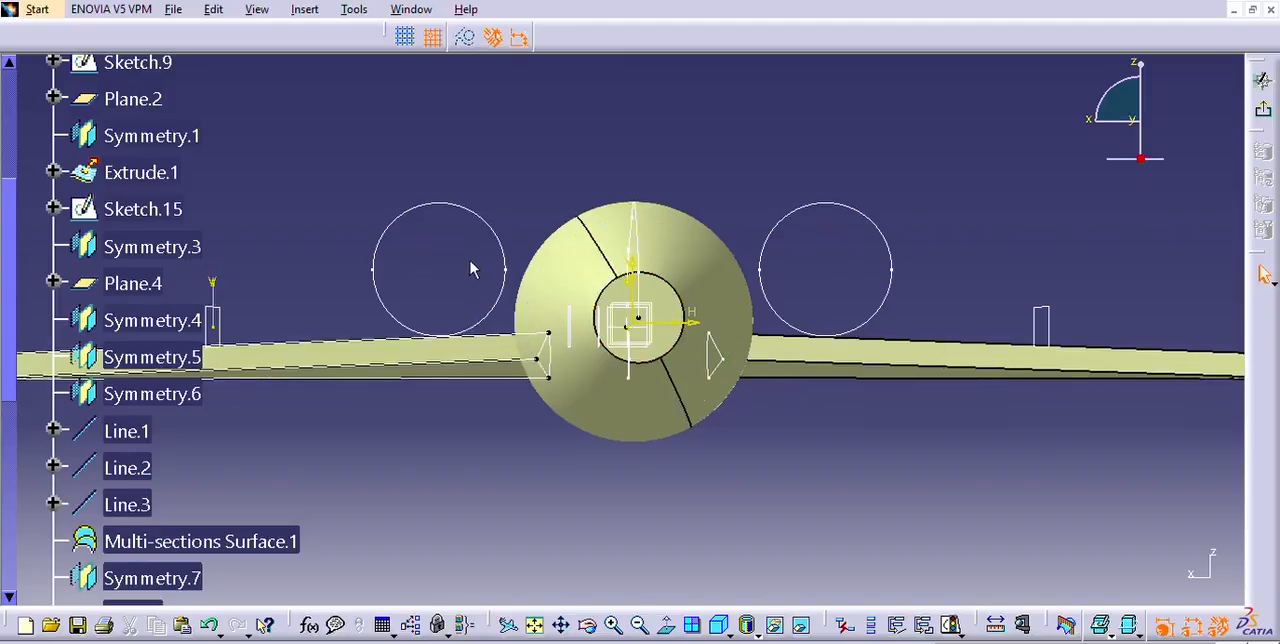
Sketch a smaller circle outboard of the mirrored circle and set its diameter to 150 mm.
key(c)
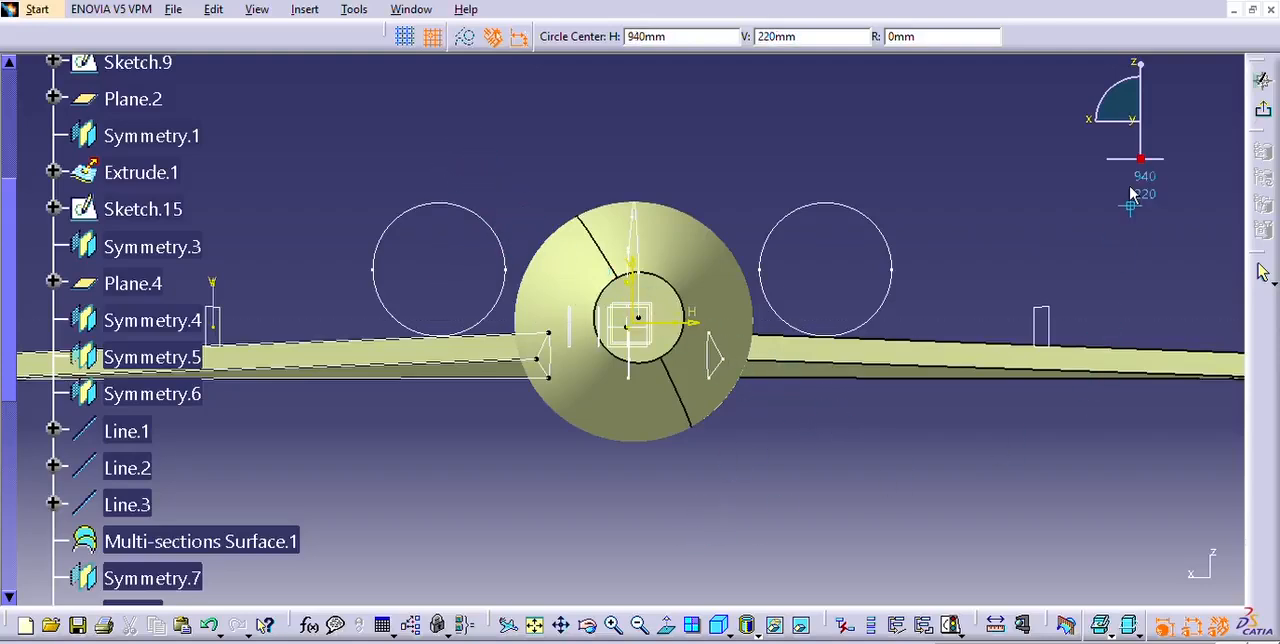
click(1001, 256)
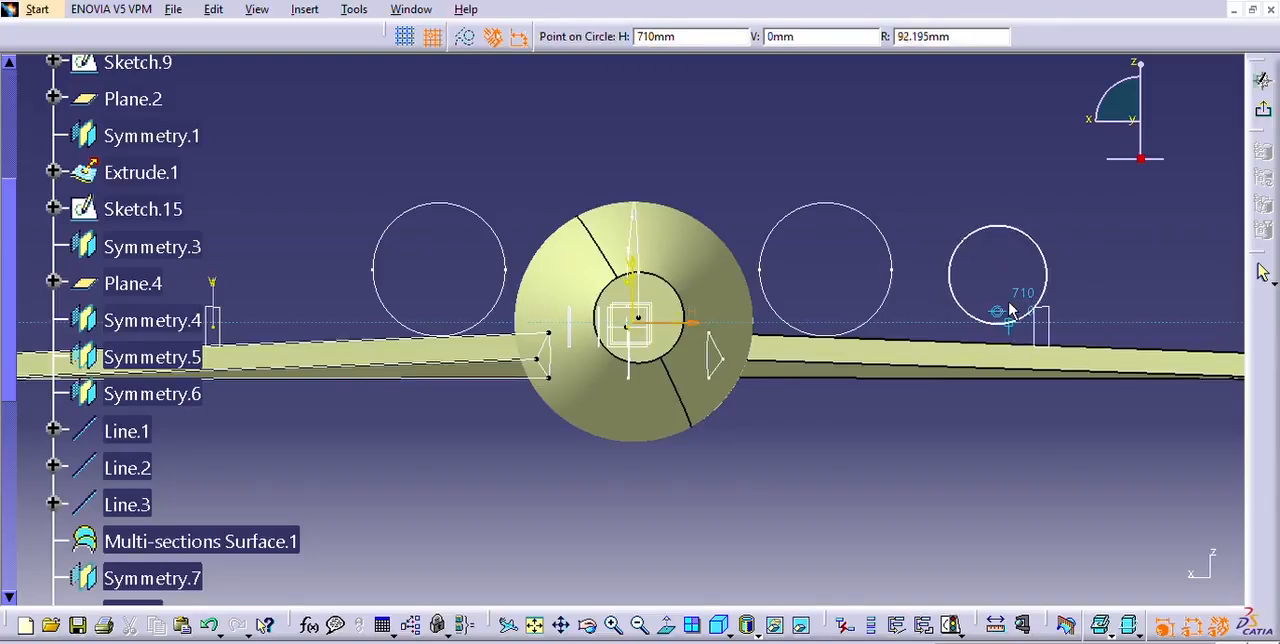
click(1010, 311)
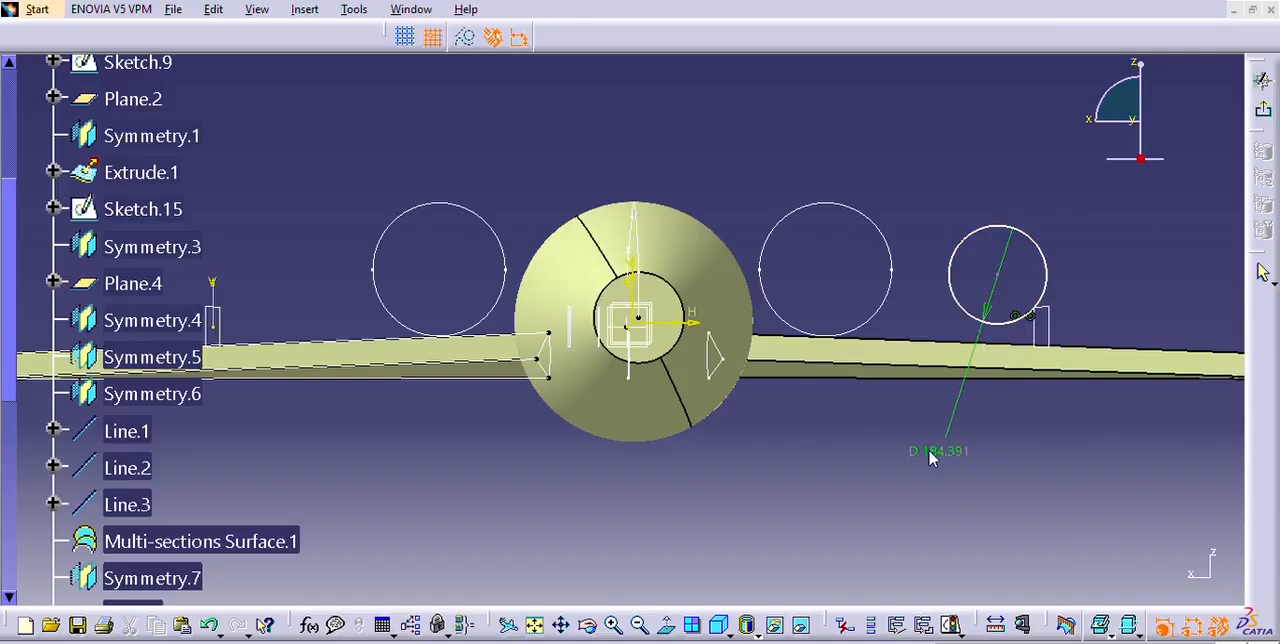
click(1118, 561)
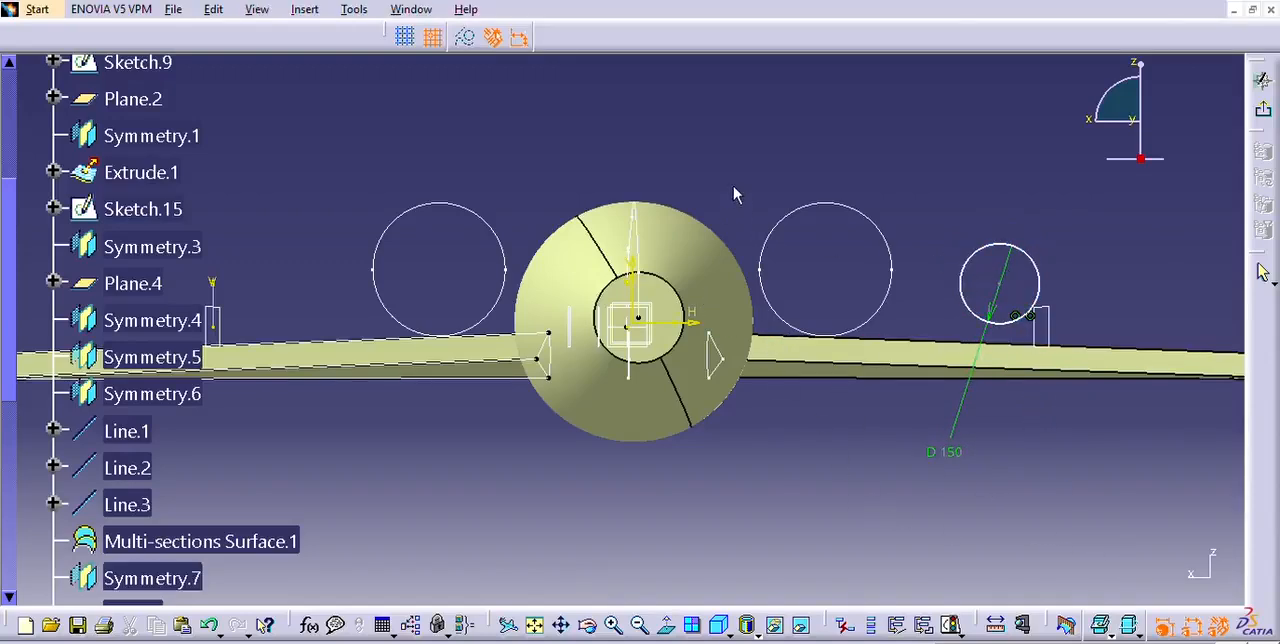
Dimension the 150 mm circle's centre from the horizontal axis and set the distance to 100 mm.
click(690, 320)
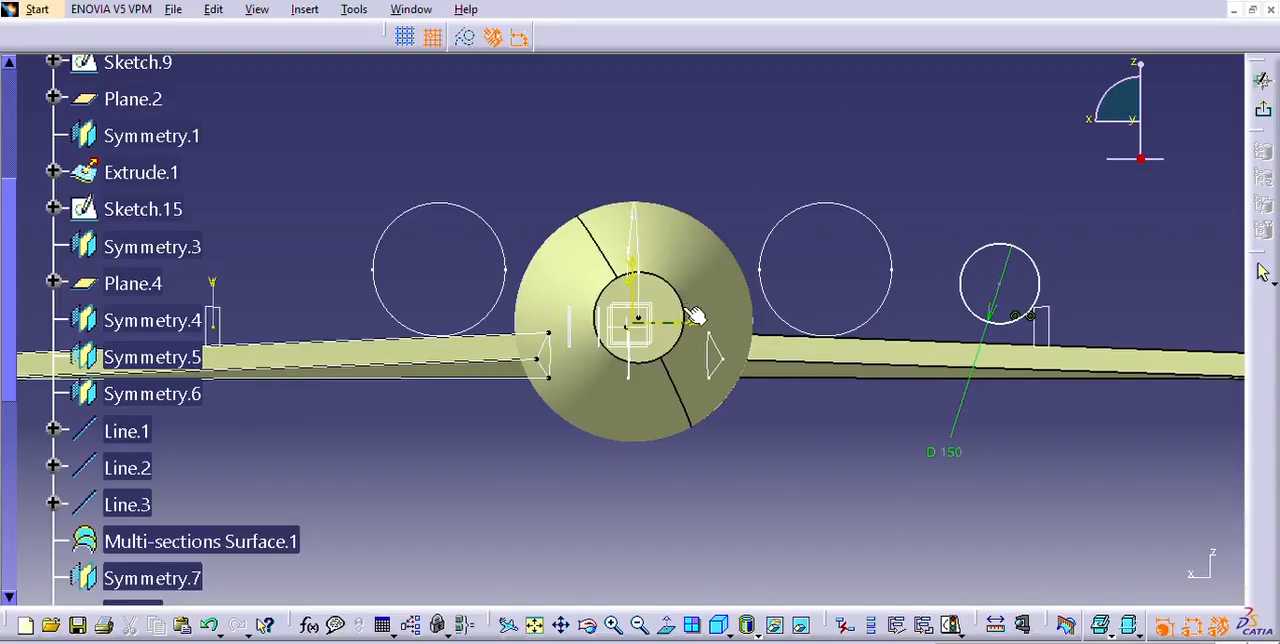
click(1010, 276)
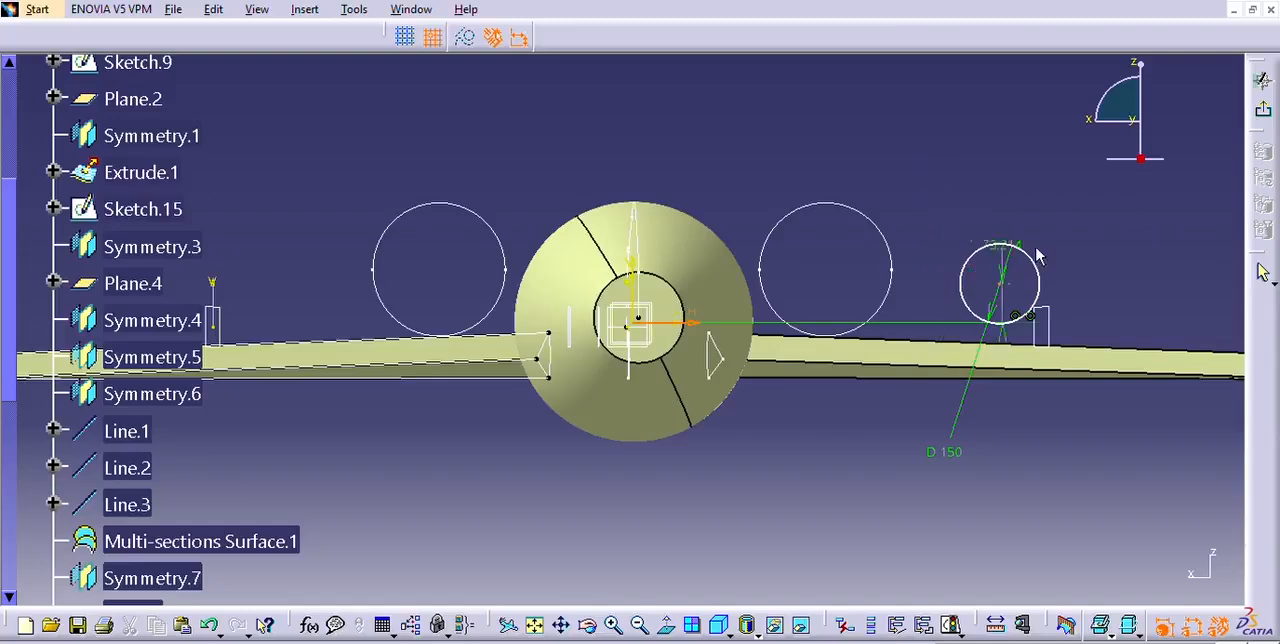
click(1155, 289)
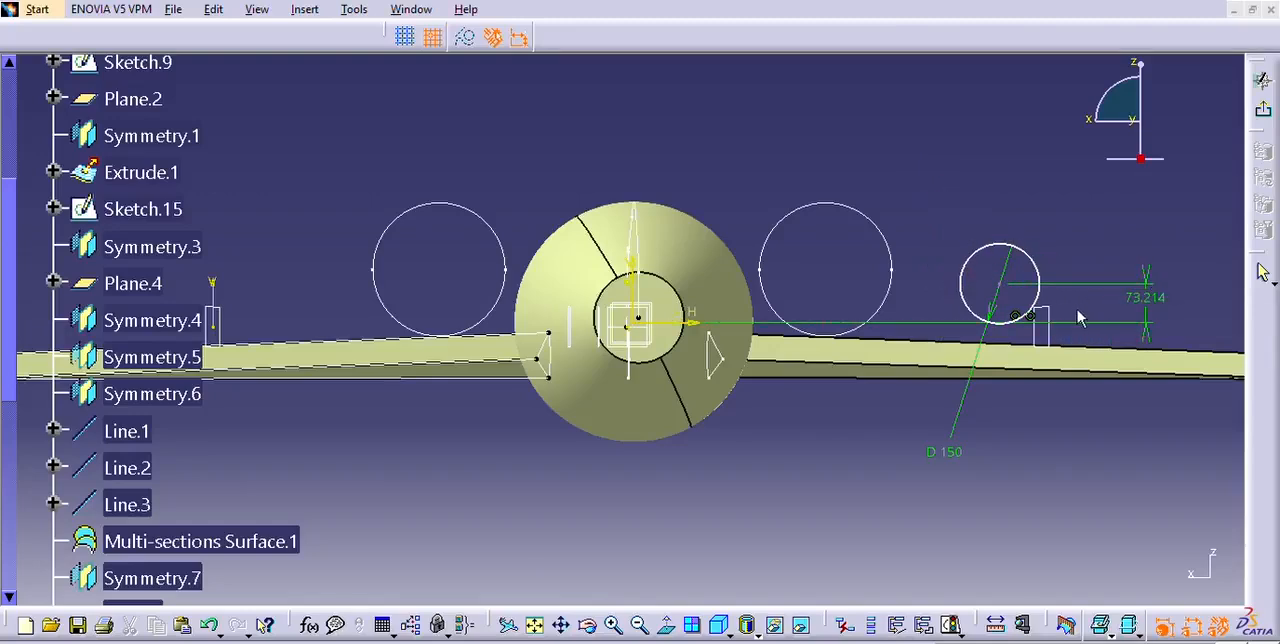
double_click(1158, 287)
click(1114, 533)
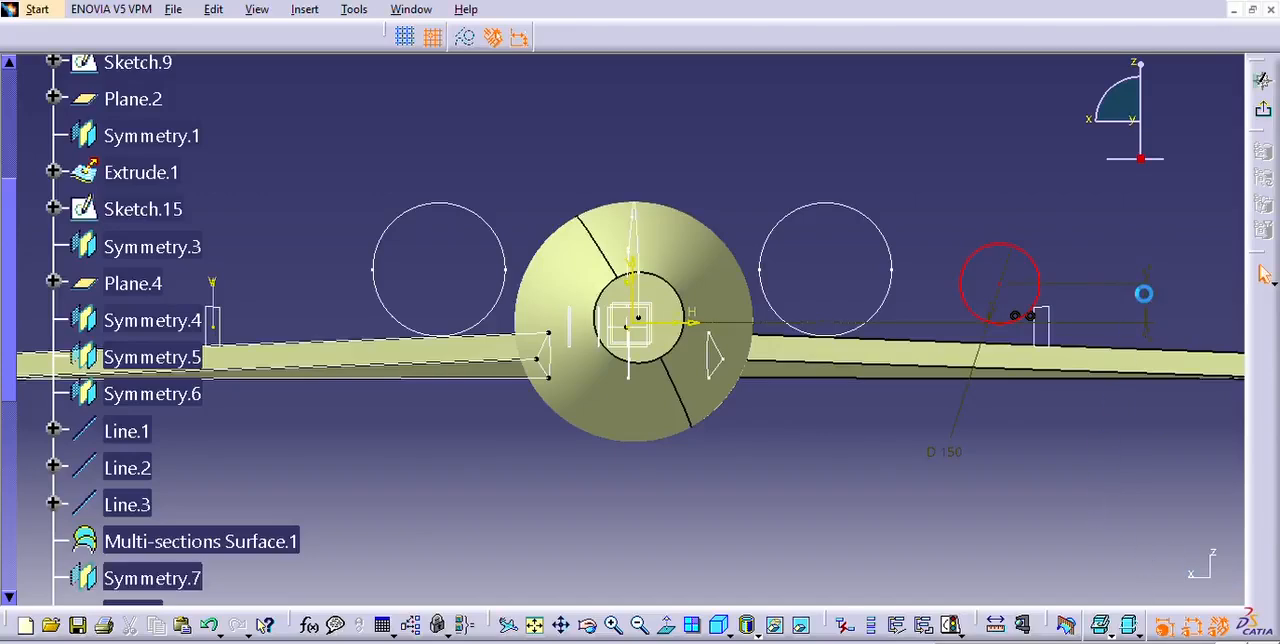
click(1150, 285)
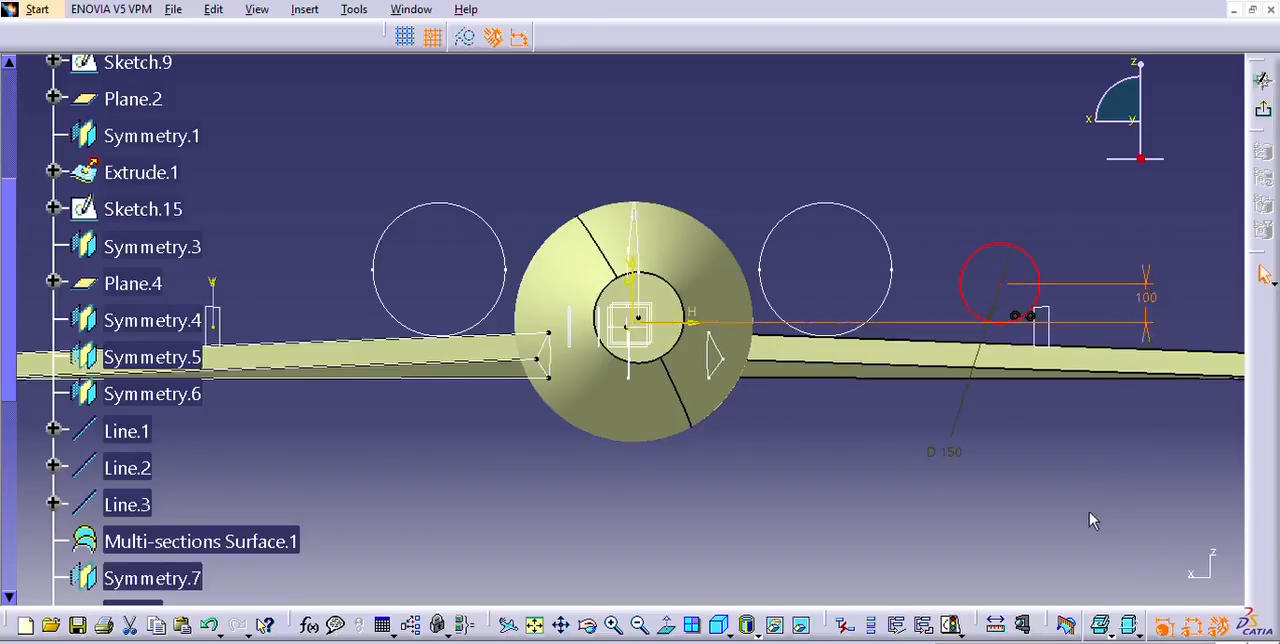
Delete the 150 mm circle's 100 mm vertical dimension and set its centre's distance from the vertical axis to 365 mm.
key(Delete)
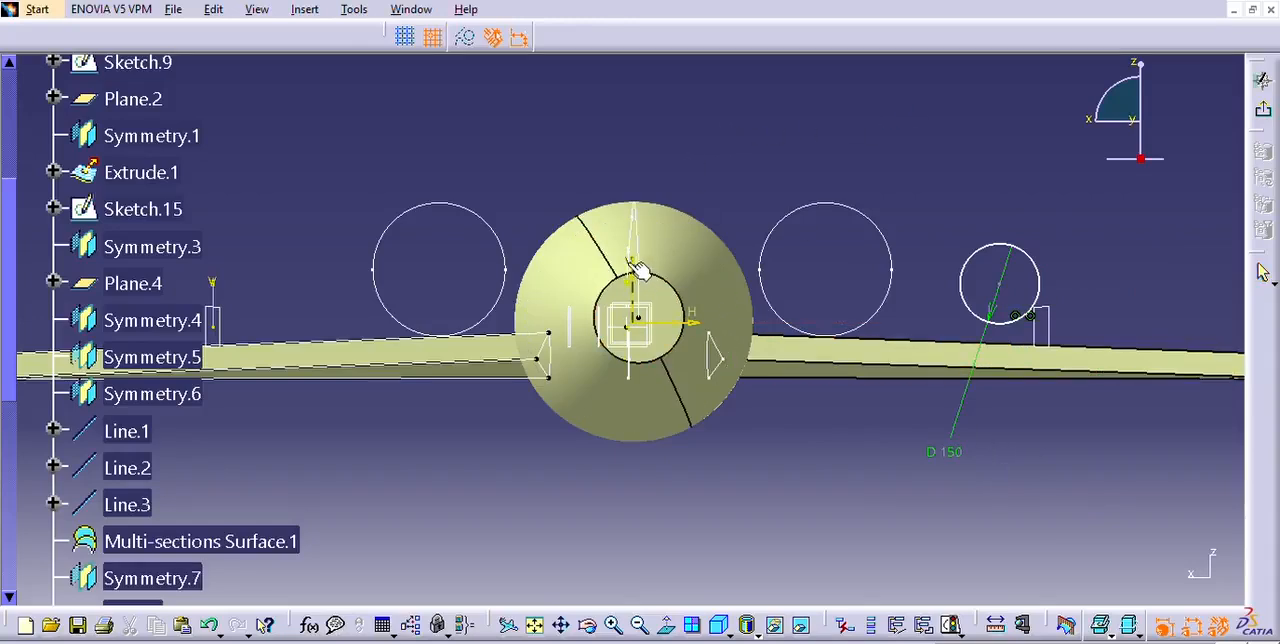
mouse_move(647, 283)
ctrl+middle_down()
mouse_move(654, 272)
mouse_move(655, 285)
ctrl+middle_up()
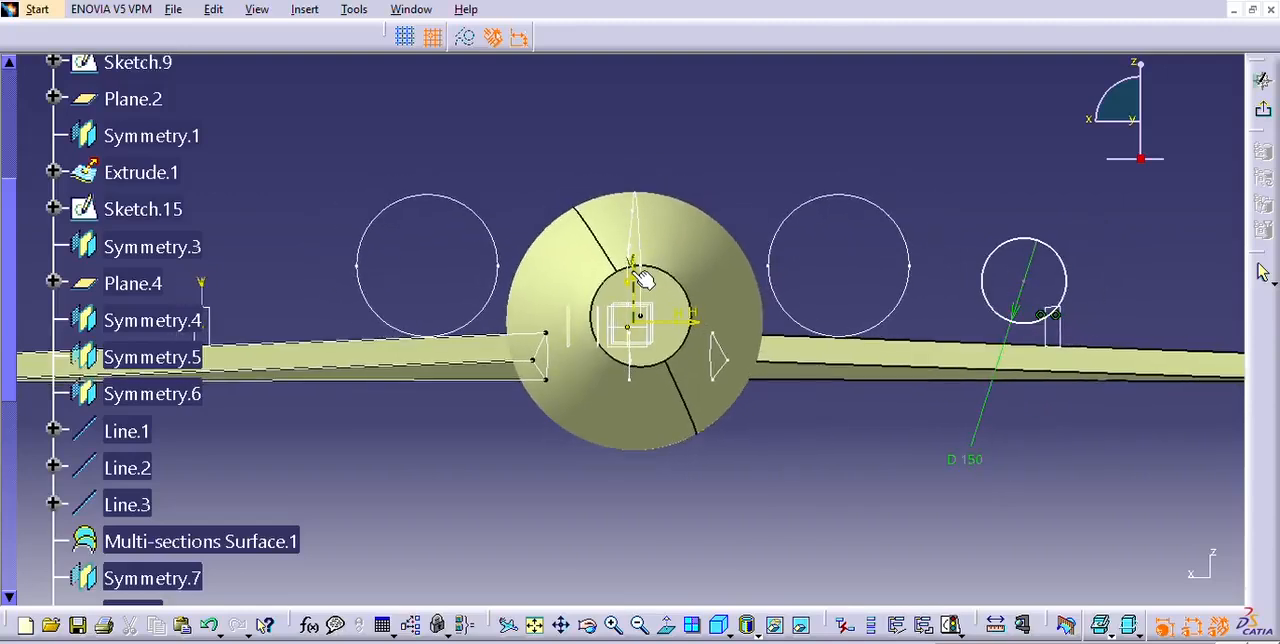
click(1033, 270)
click(876, 158)
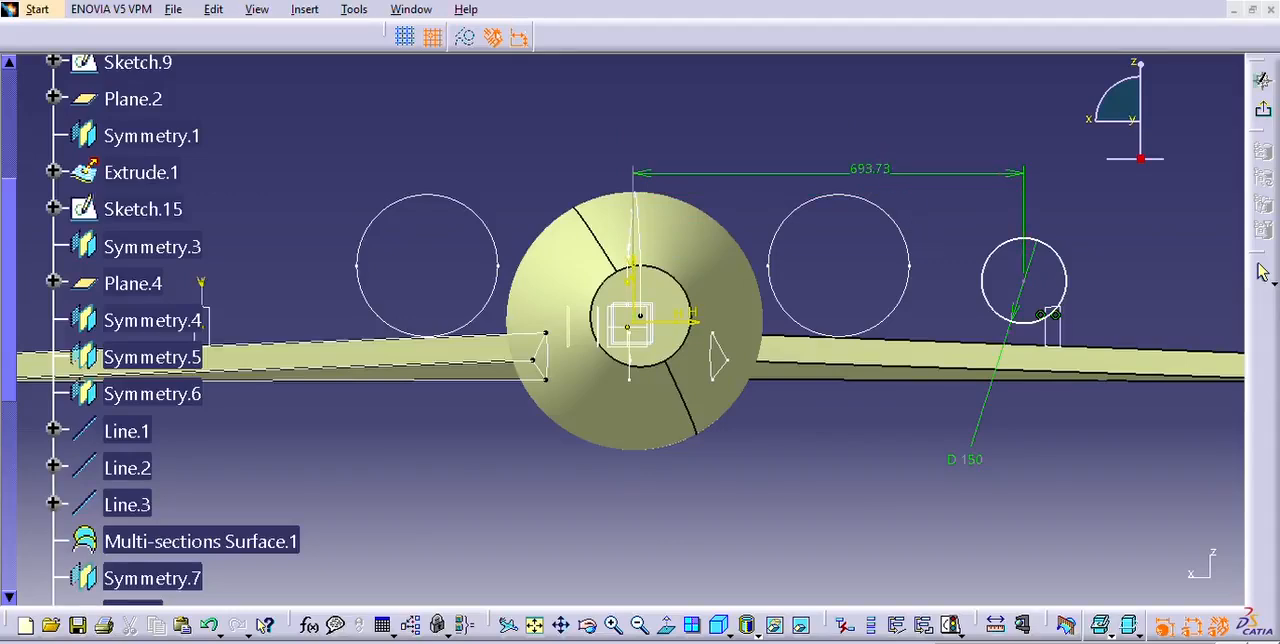
click(1120, 560)
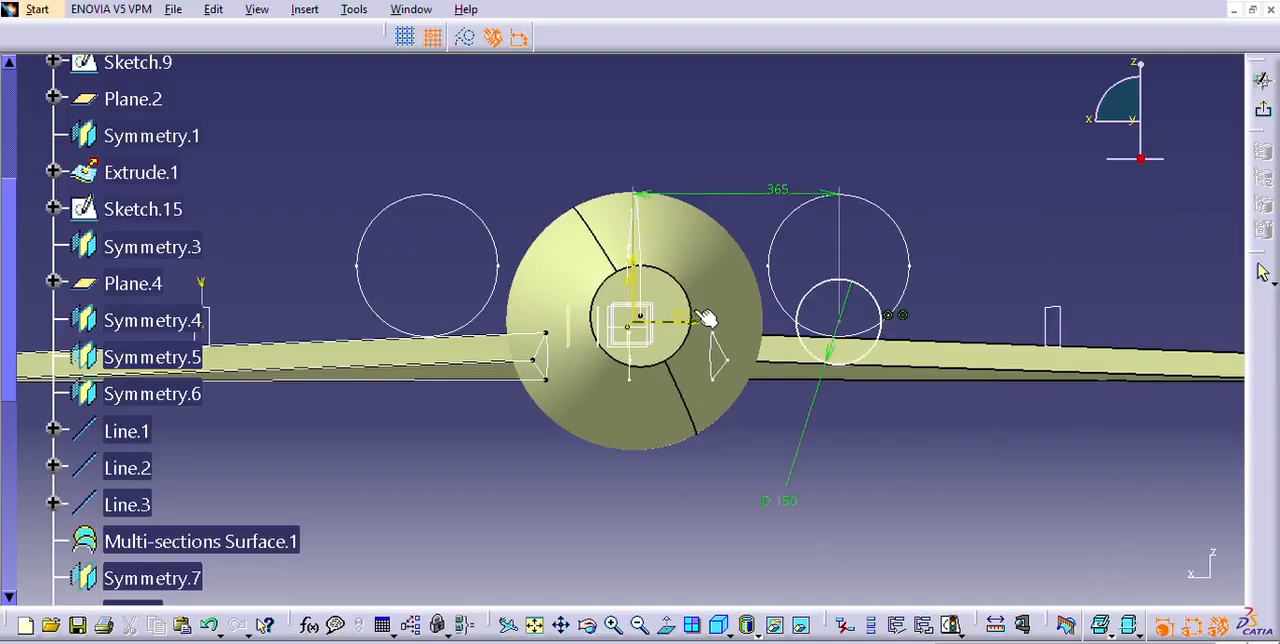
Try to set the 150 mm circle's distance from the horizontal axis to 100 mm, then undo and delete that dimension.
click(857, 300)
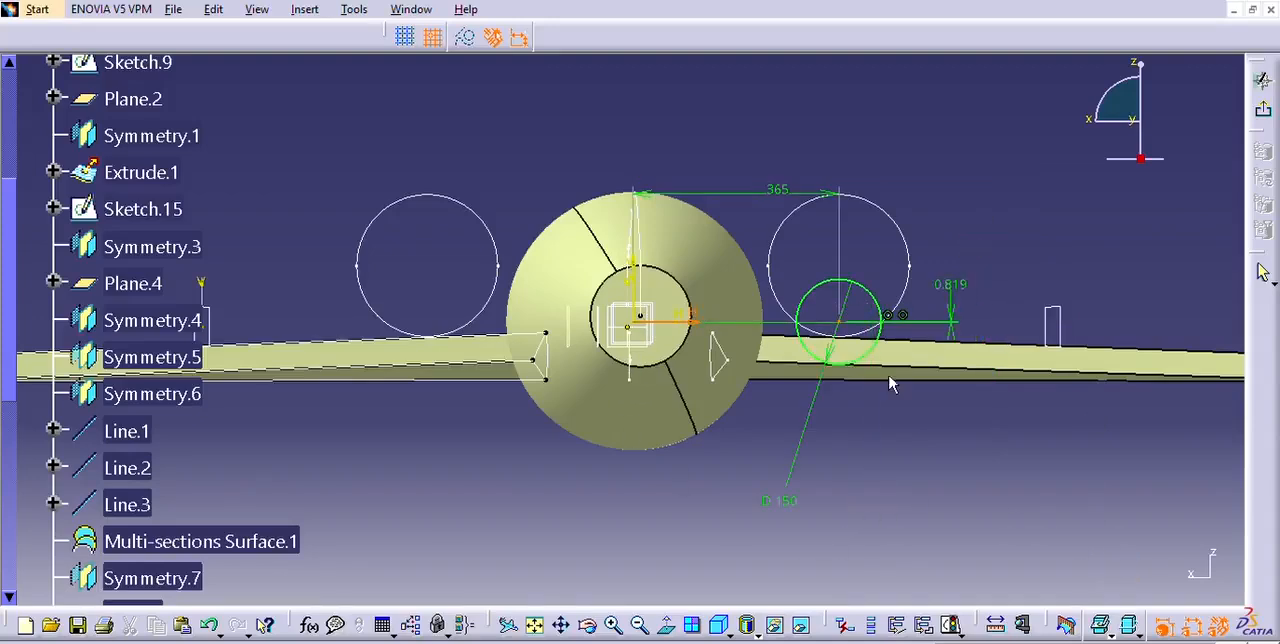
click(1112, 501)
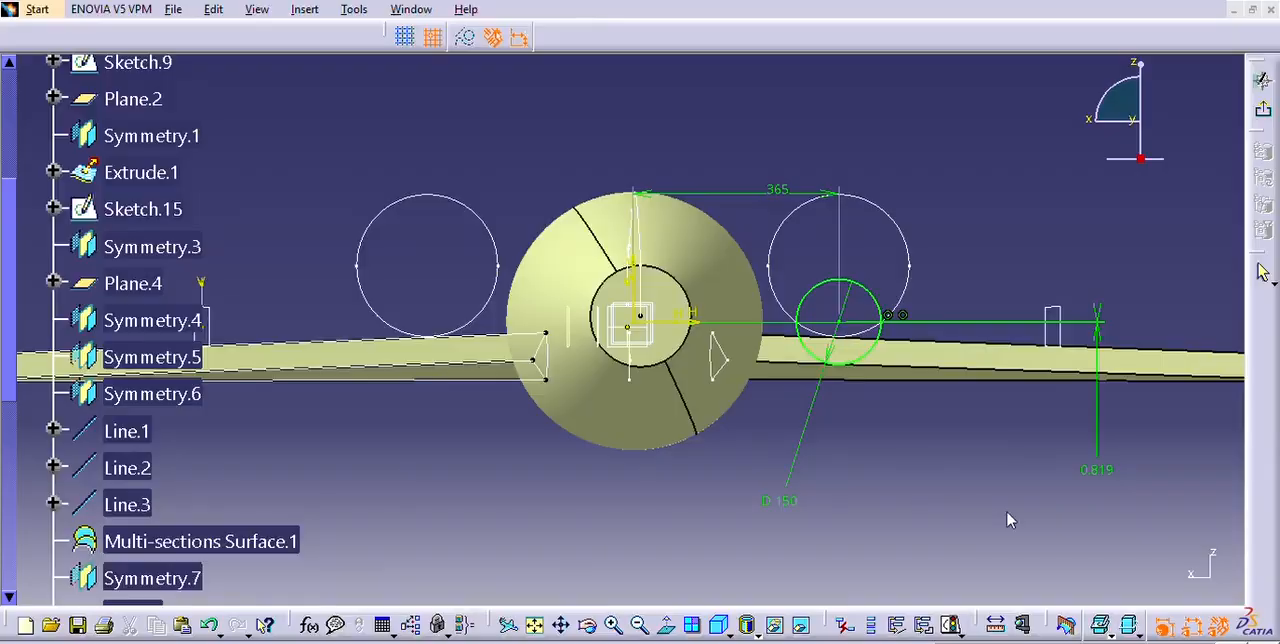
click(1114, 552)
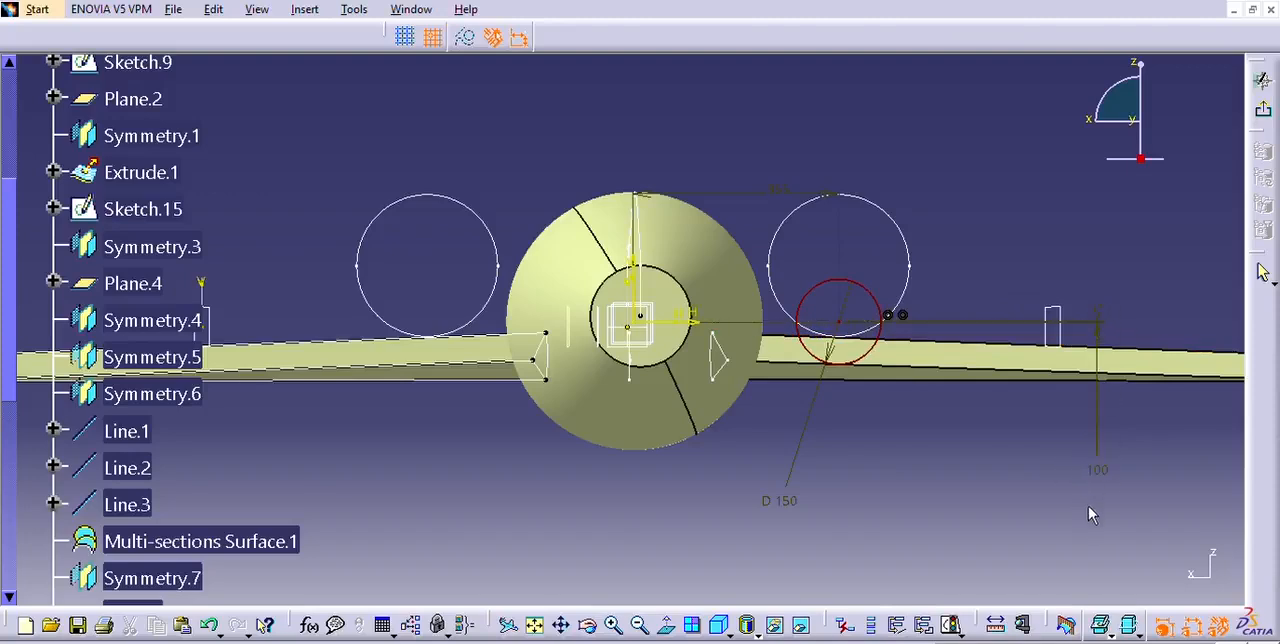
key(ctrl+z)
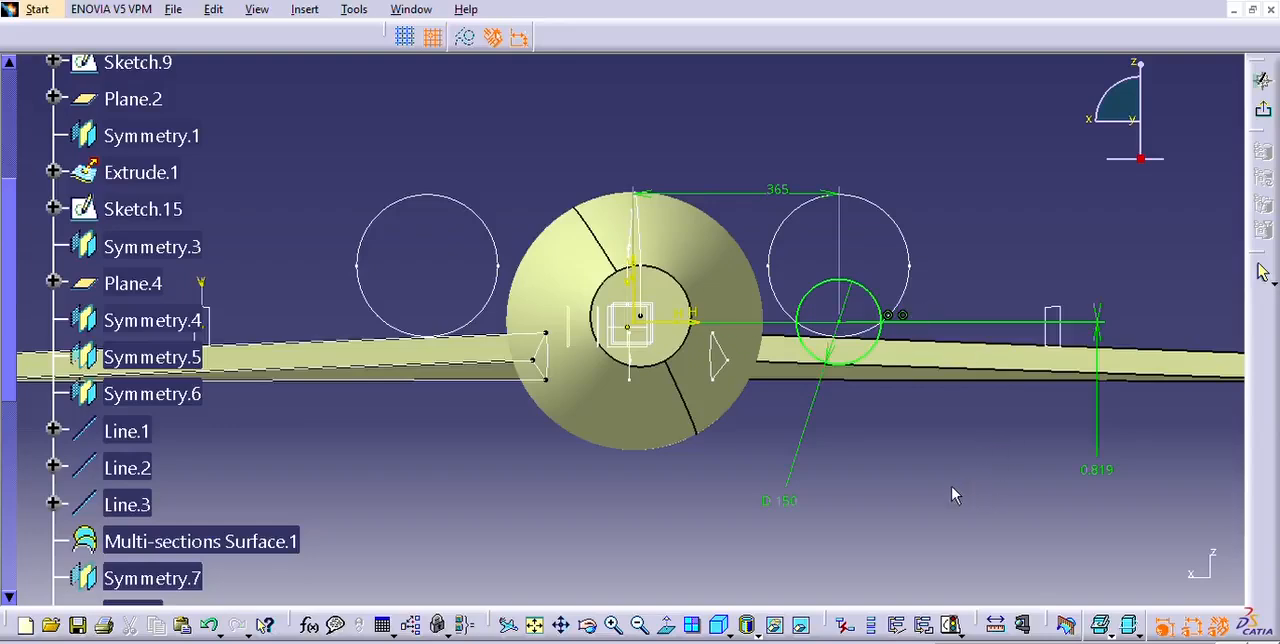
click(995, 320)
key(Delete)
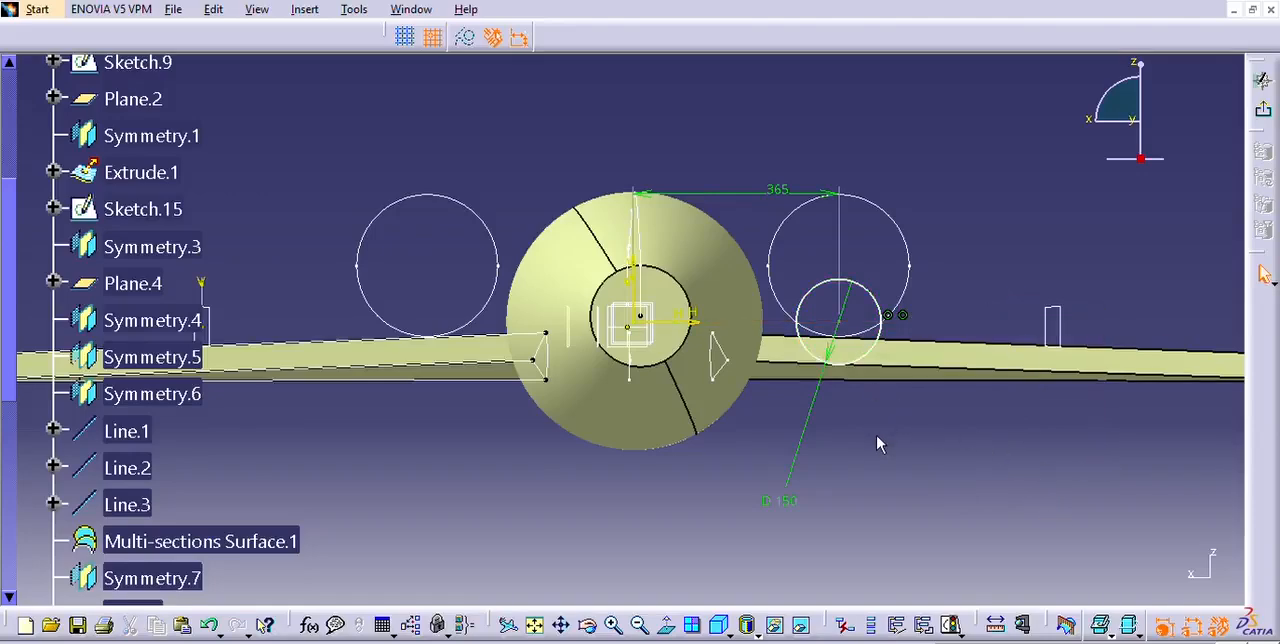
Move the 150 mm circle upward so it sits inside the 250 mm circle's outline.
middle_drag(890, 452, 892, 428)
mouse_move(886, 286)
mouse_down()
mouse_move(857, 257)
mouse_move(875, 227)
mouse_up()
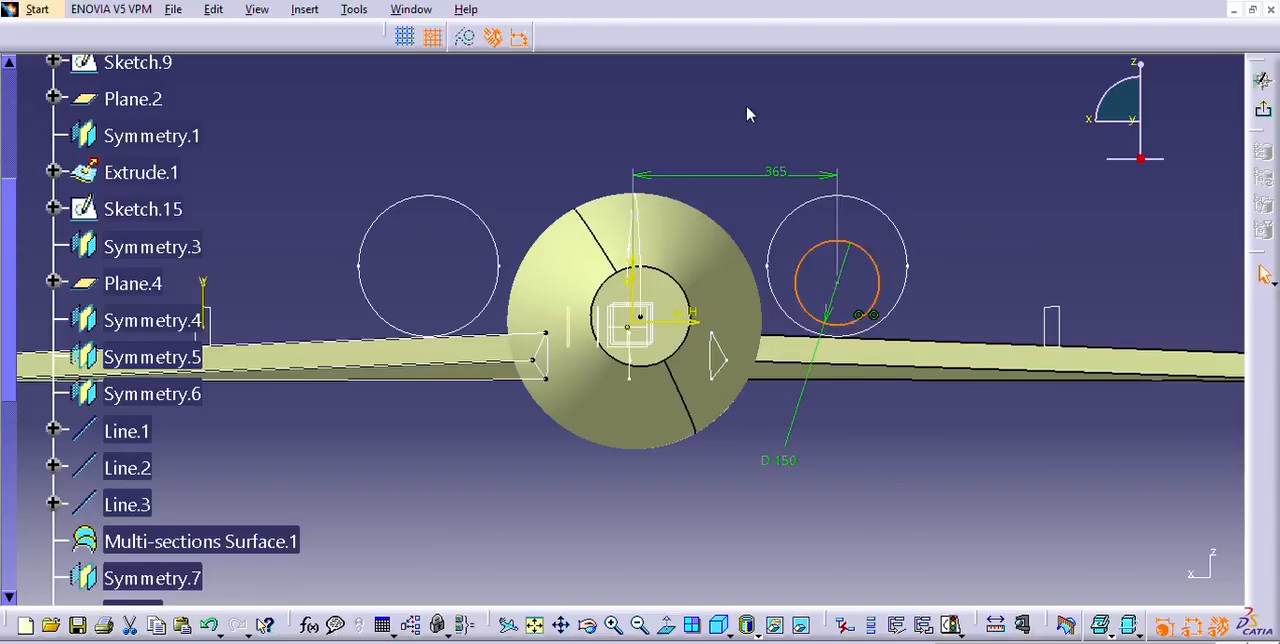
Try again to dimension the repositioned 150 mm circle 100 mm from the horizontal axis, and delete that dimension.
click(870, 256)
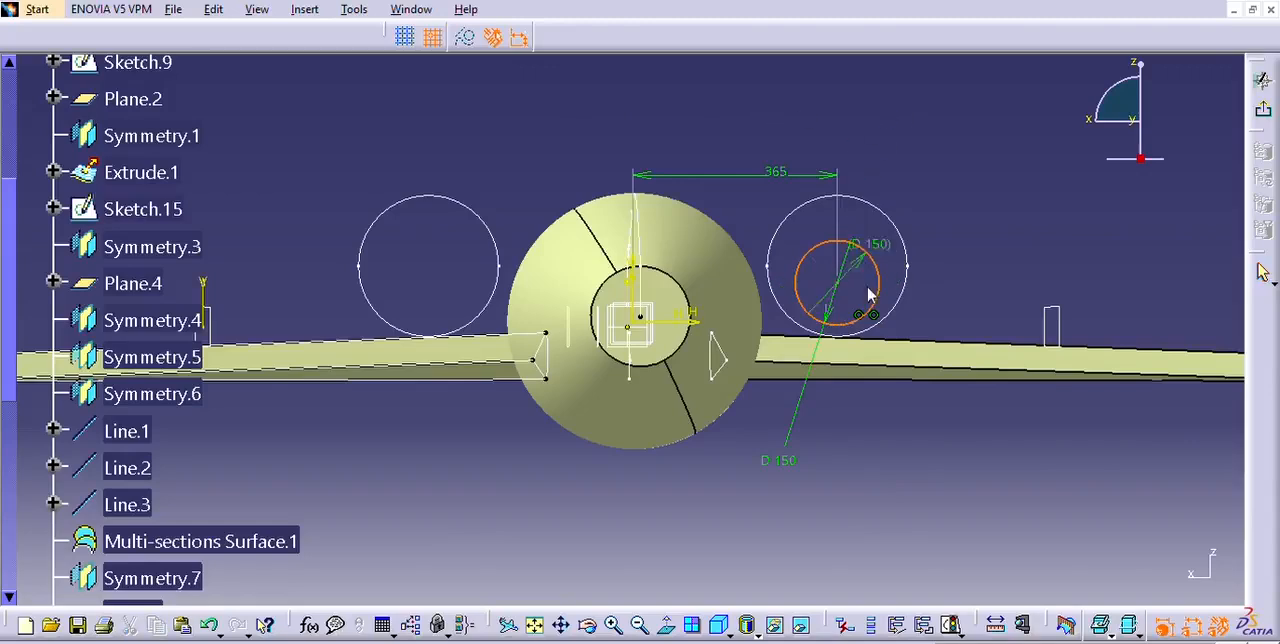
click(951, 279)
key(Escape)
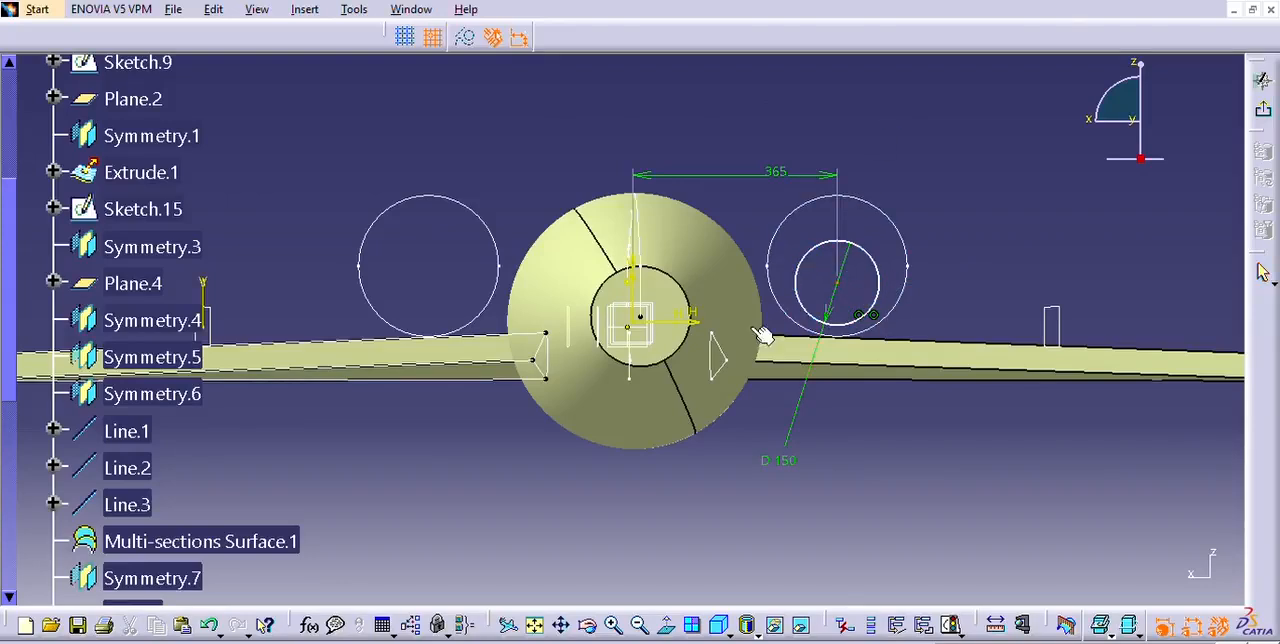
click(698, 314)
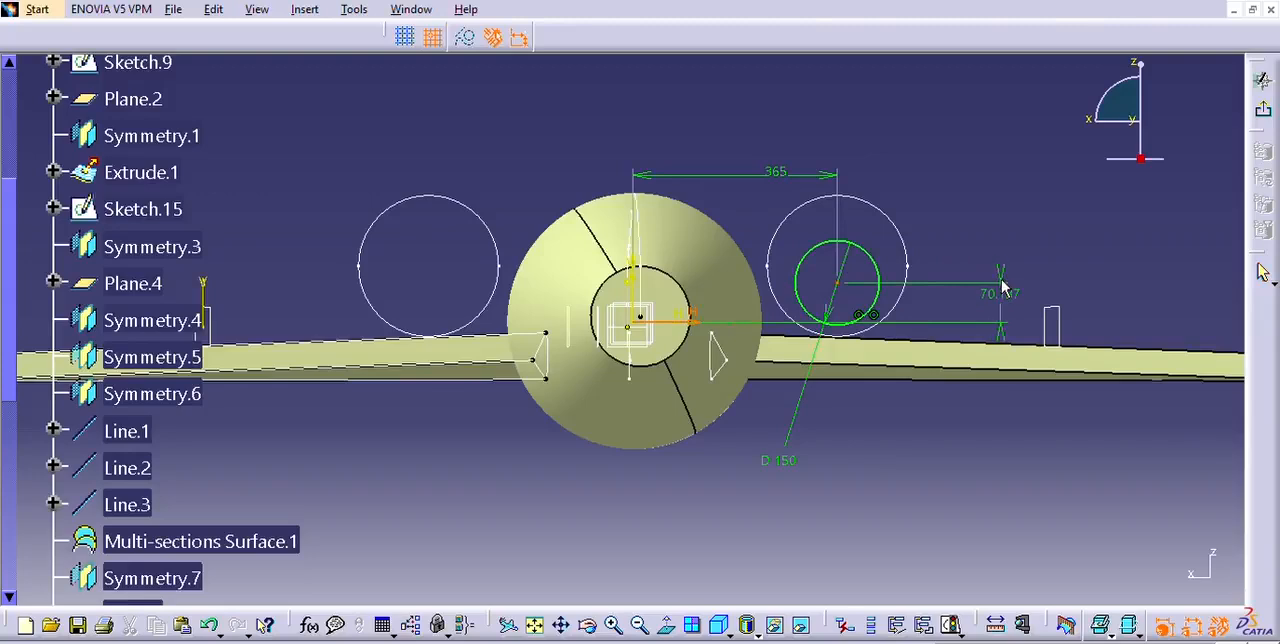
click(1006, 290)
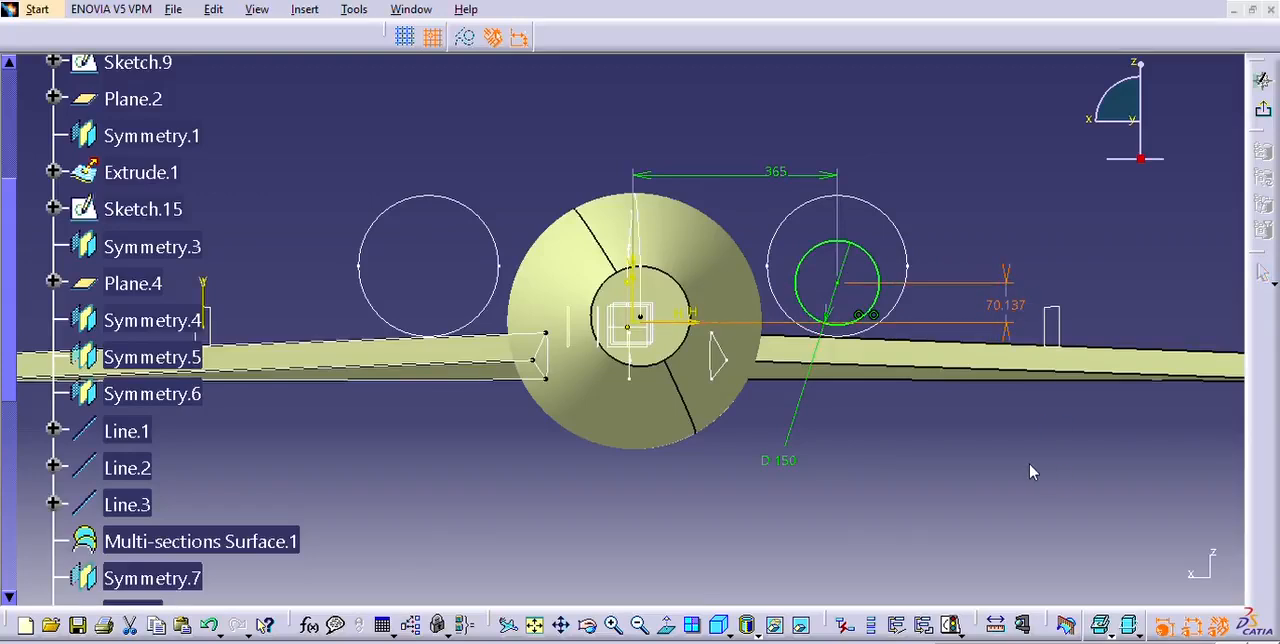
click(1124, 554)
click(1006, 303)
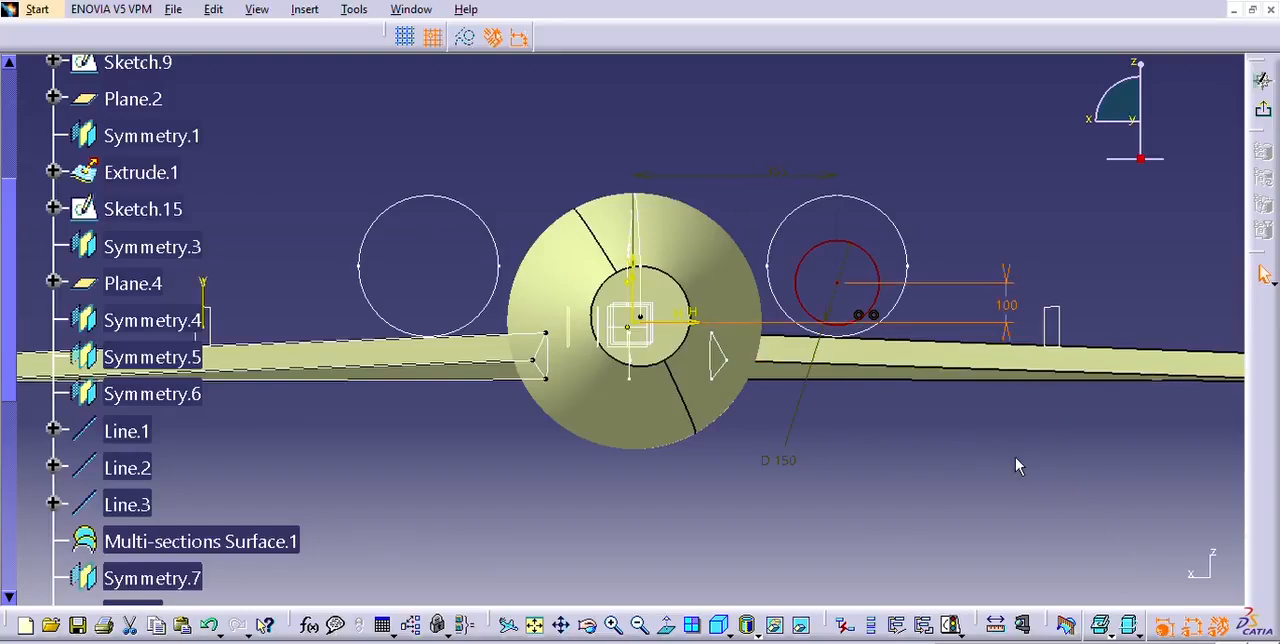
key(Delete)
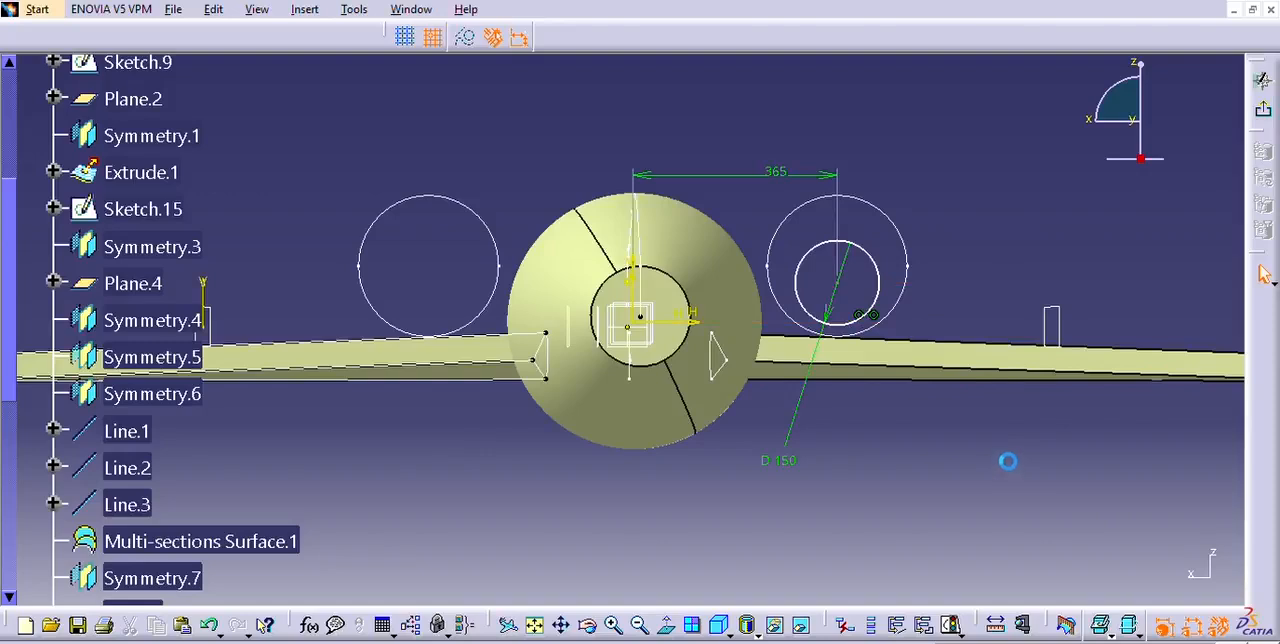
Nudge the 150 mm circle slightly upward within the 250 mm circle and deselect it.
click(850, 232)
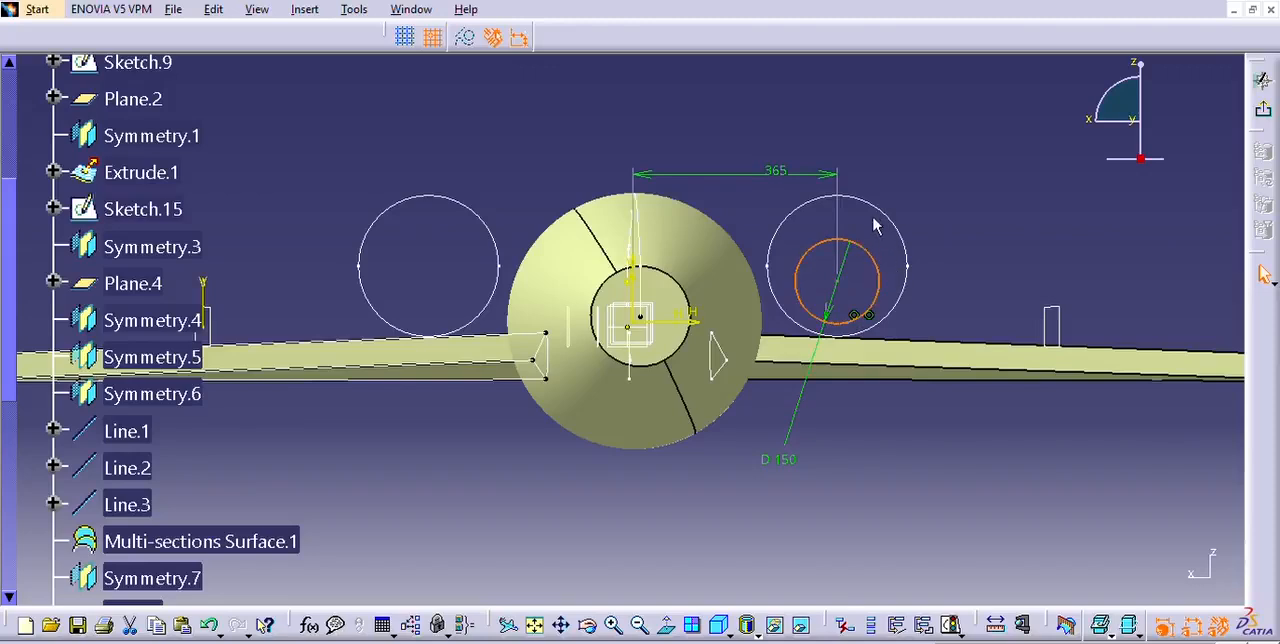
click(936, 385)
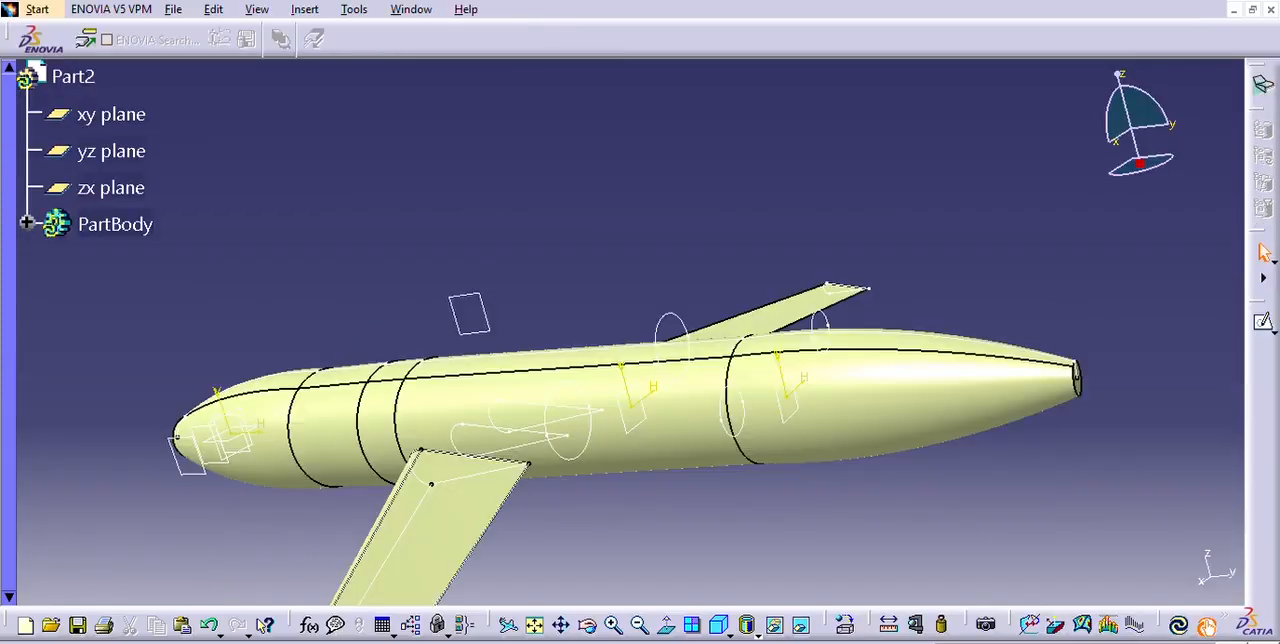
Create a multi-sections surface between the 250 mm and 150 mm circles on the near side of the fuselage.
middle_drag(1007, 516, 622, 430)
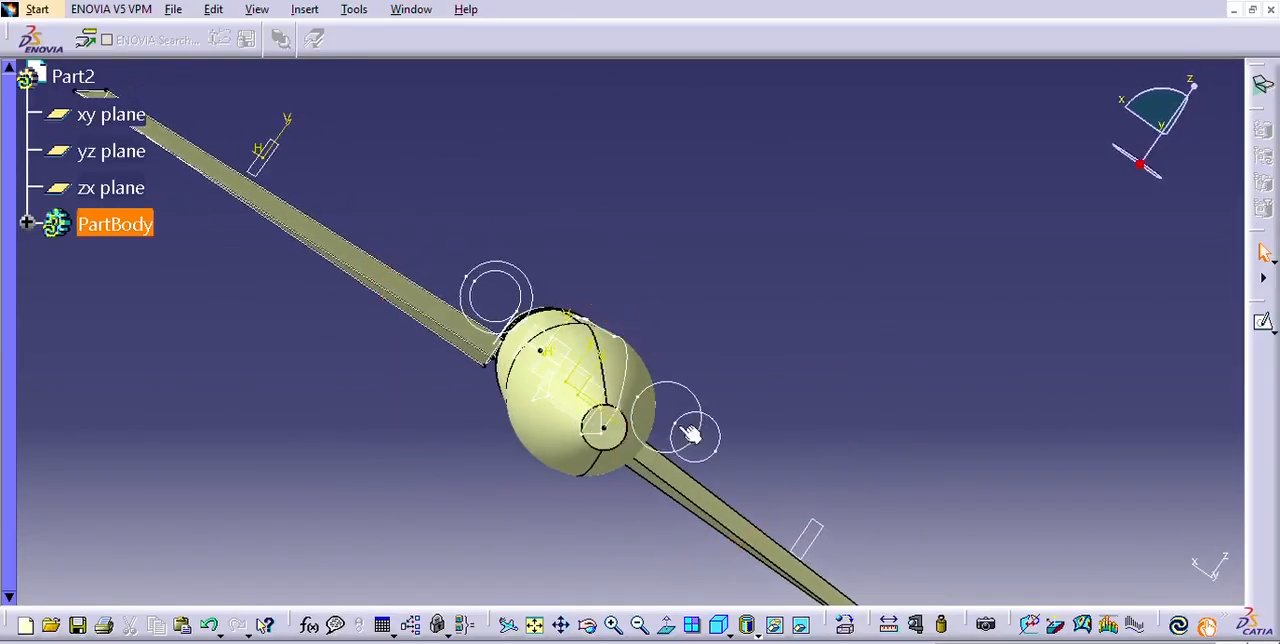
middle_drag(794, 451, 723, 451)
middle_drag(597, 510, 673, 461)
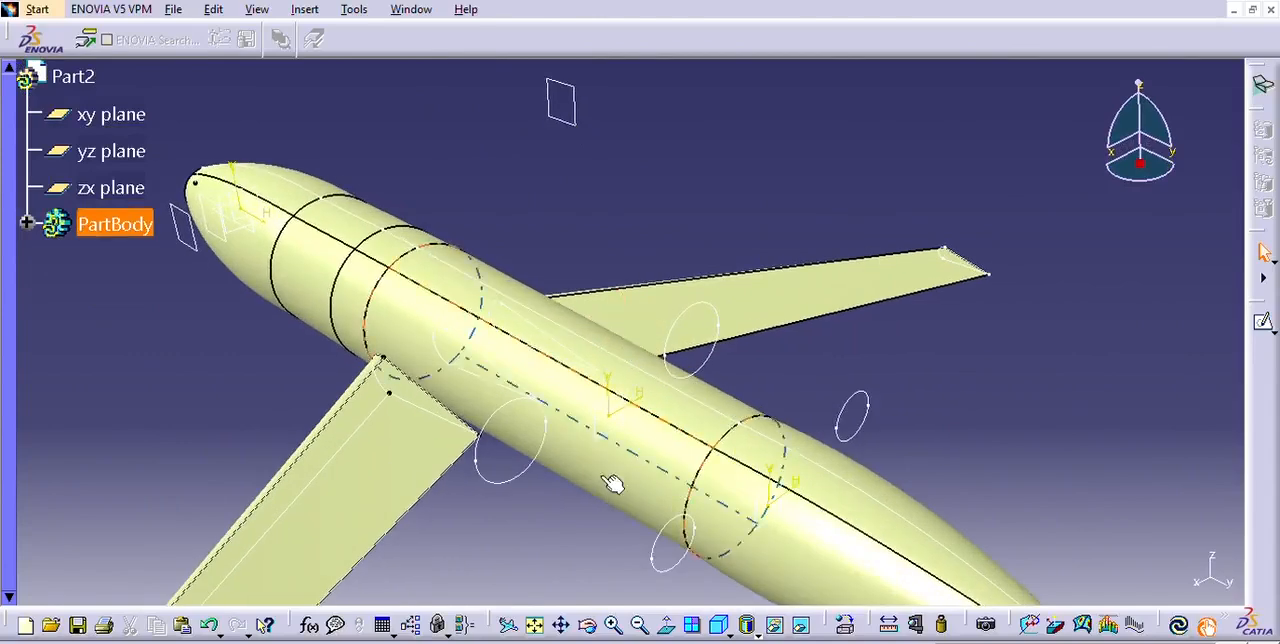
middle_drag(586, 493, 640, 478)
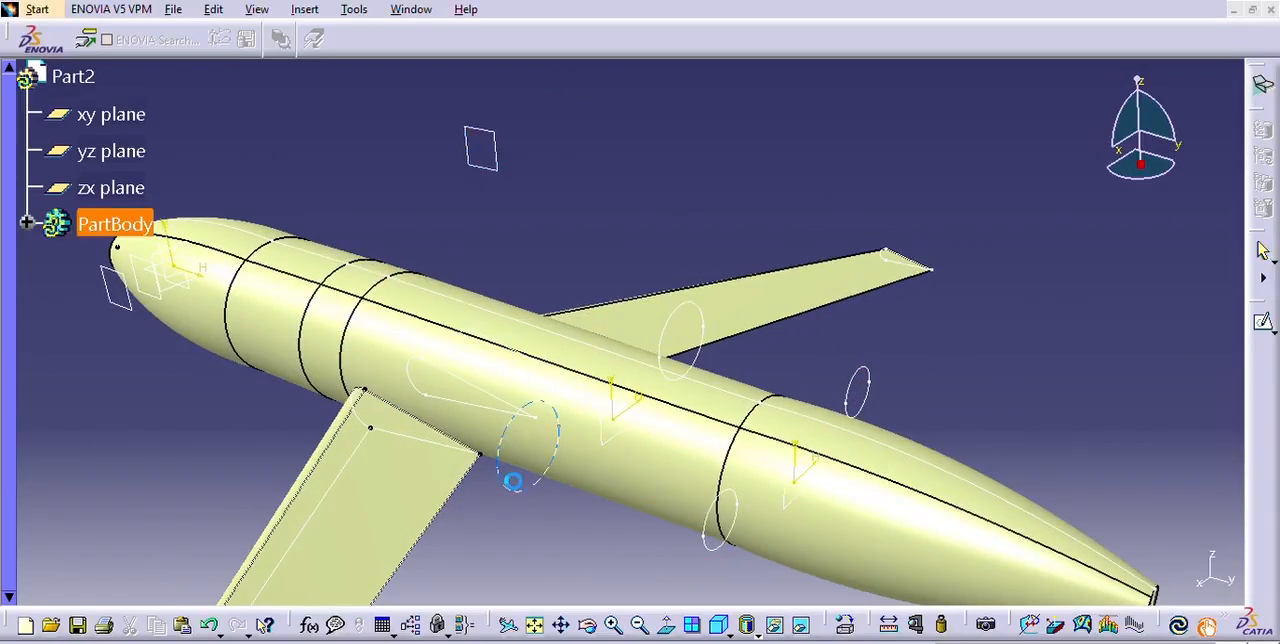
click(514, 478)
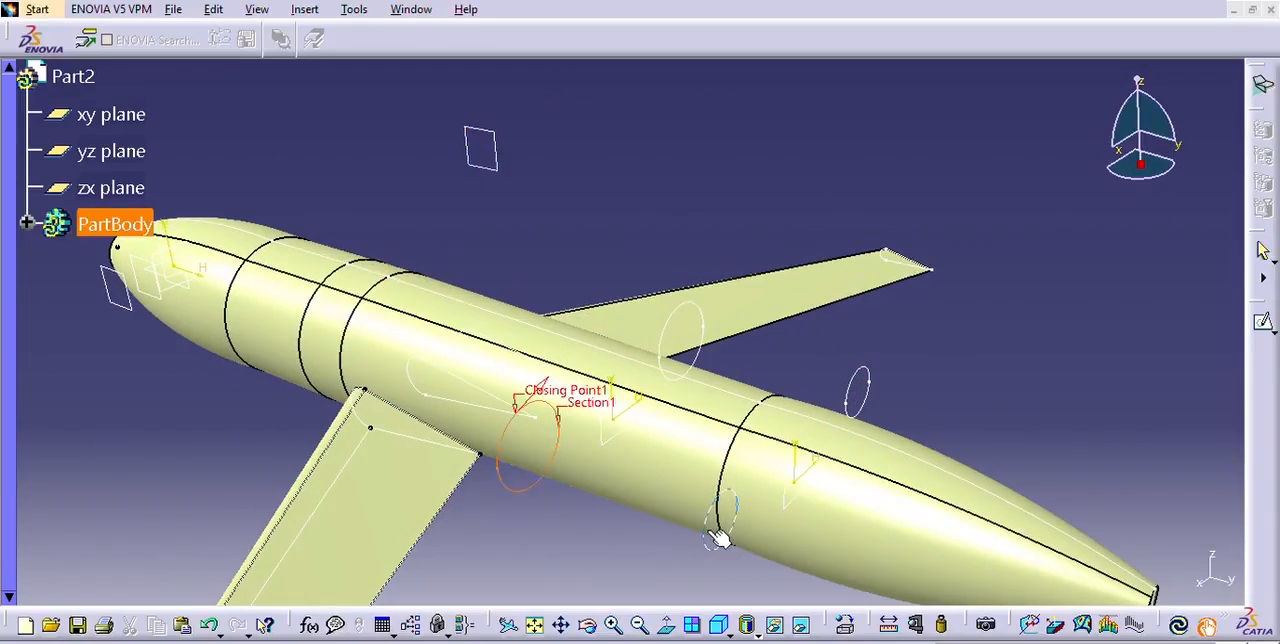
click(721, 531)
click(1057, 558)
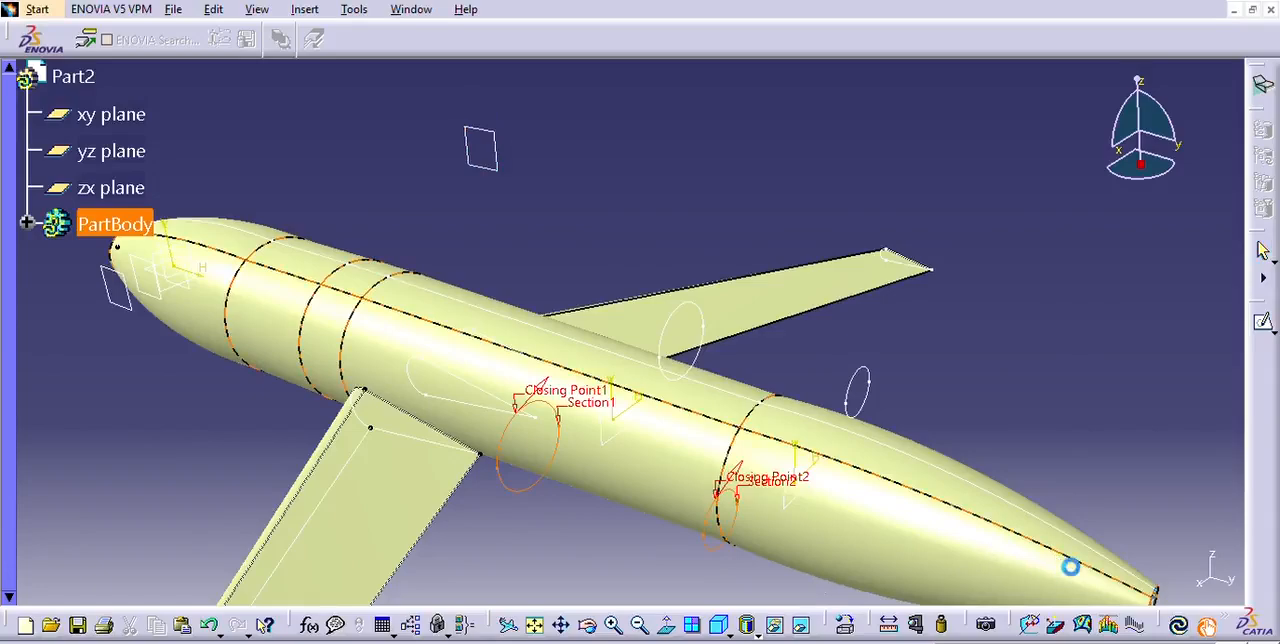
Create a second multi-sections surface between the 250 mm and 150 mm circles on the other side of the fuselage.
middle_drag(1037, 363, 643, 488)
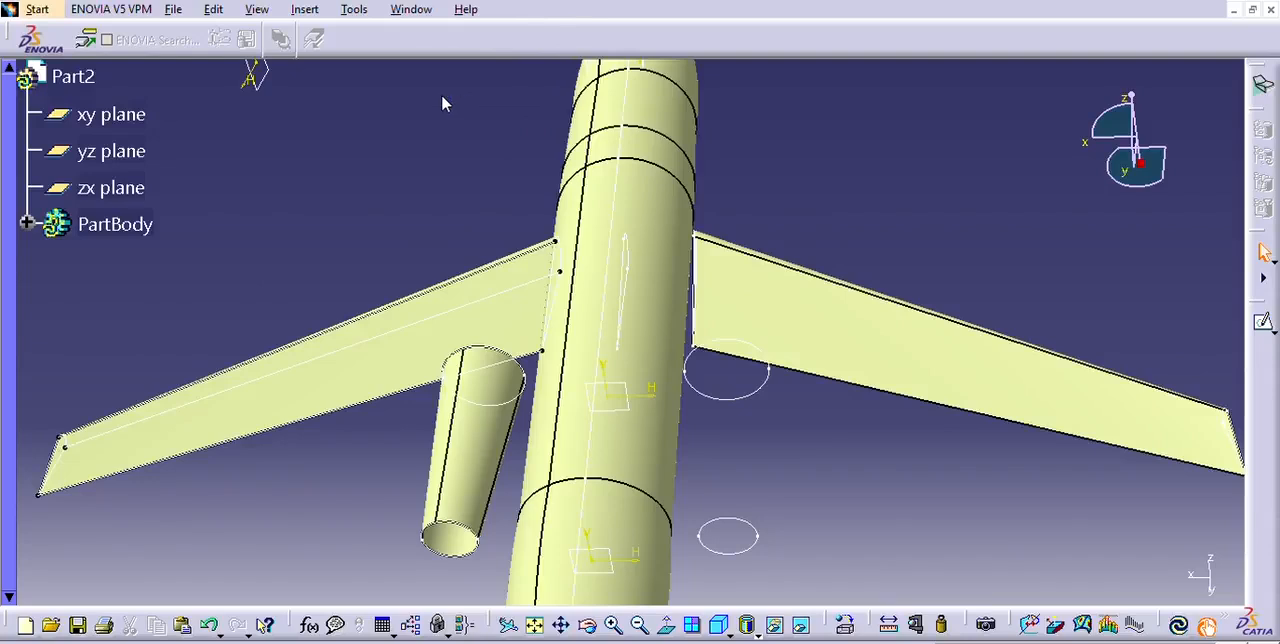
click(769, 378)
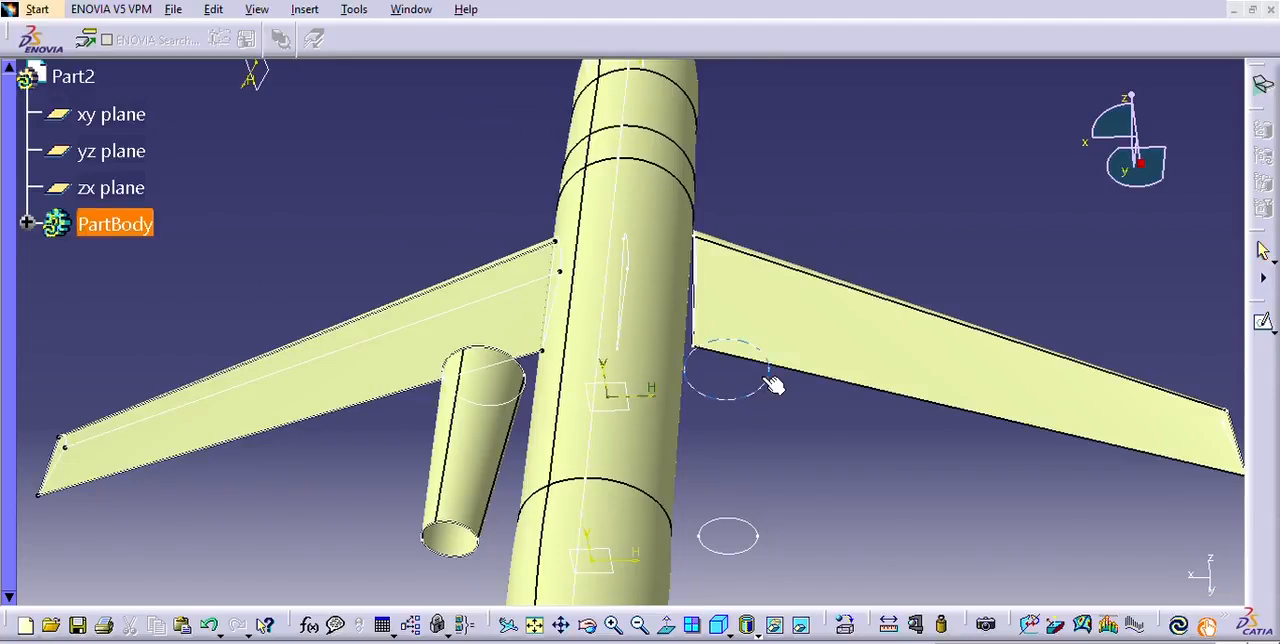
click(765, 528)
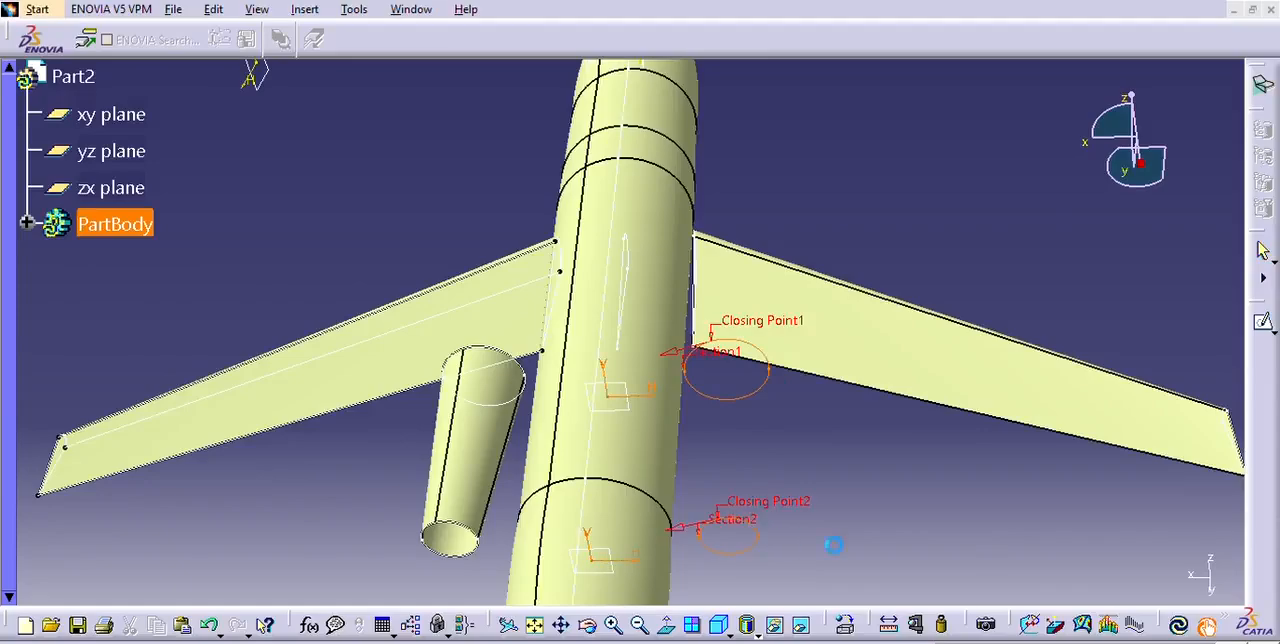
click(1063, 557)
Reopen the 250 mm circle's sketch and try 360 mm and 350 mm for its centre's distance from the vertical axis.
mouse_move(817, 409)
middle_down()
mouse_move(831, 463)
mouse_move(768, 431)
mouse_move(790, 487)
mouse_move(814, 489)
mouse_move(860, 446)
mouse_move(811, 457)
mouse_move(834, 459)
mouse_move(769, 441)
mouse_move(774, 252)
mouse_move(842, 432)
mouse_move(820, 457)
mouse_move(818, 425)
middle_up()
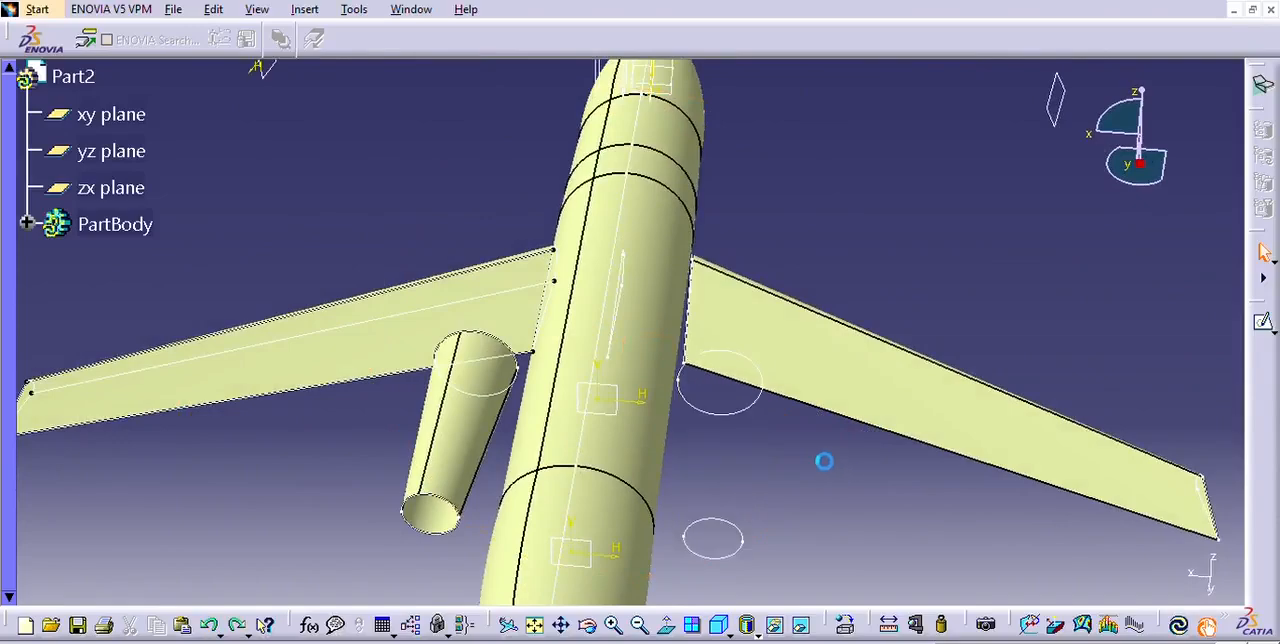
middle_drag(807, 520, 828, 347)
click(1264, 320)
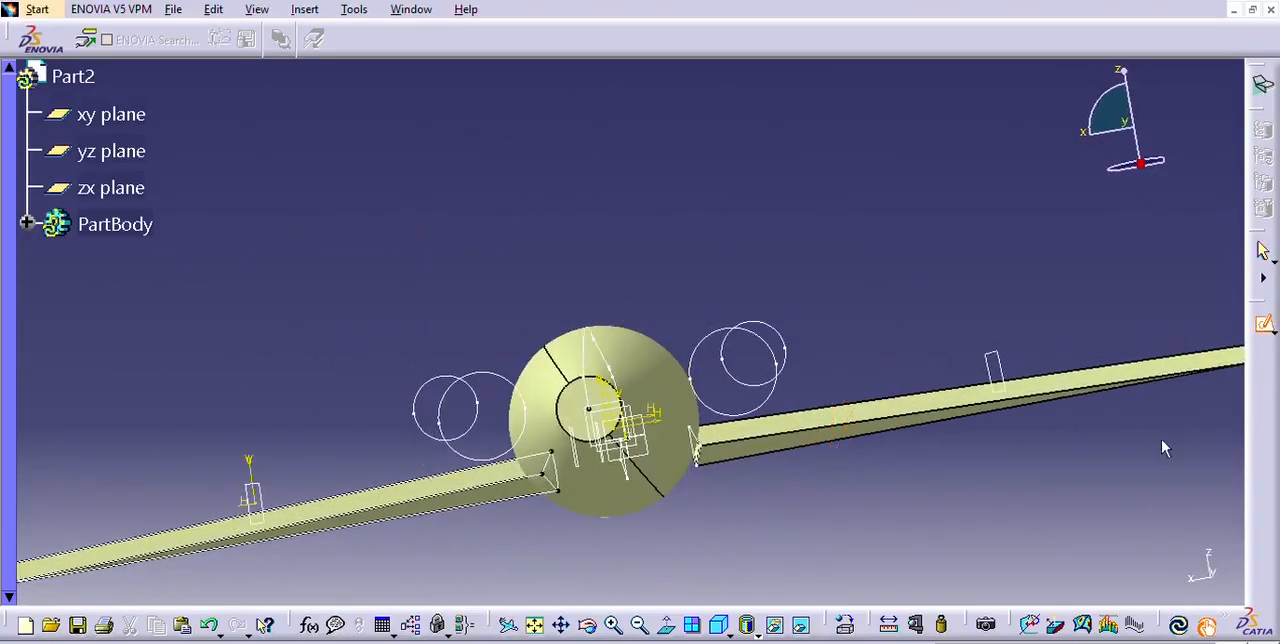
click(779, 392)
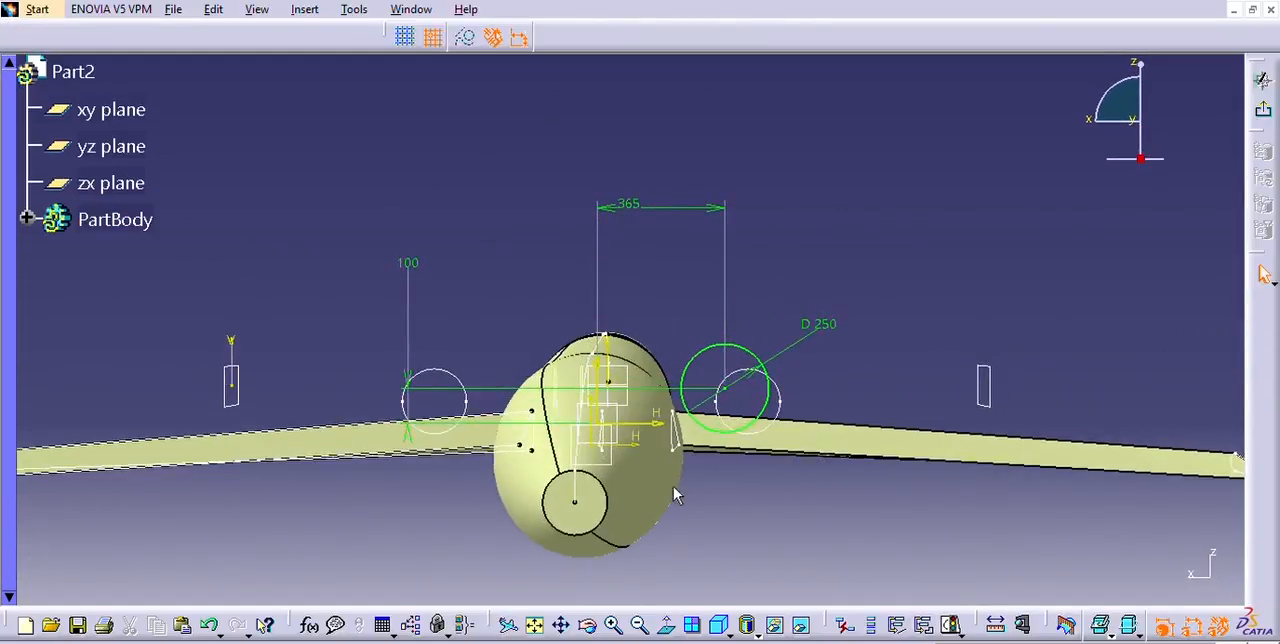
ctrl+middle_drag(681, 491, 704, 505)
double_click(640, 205)
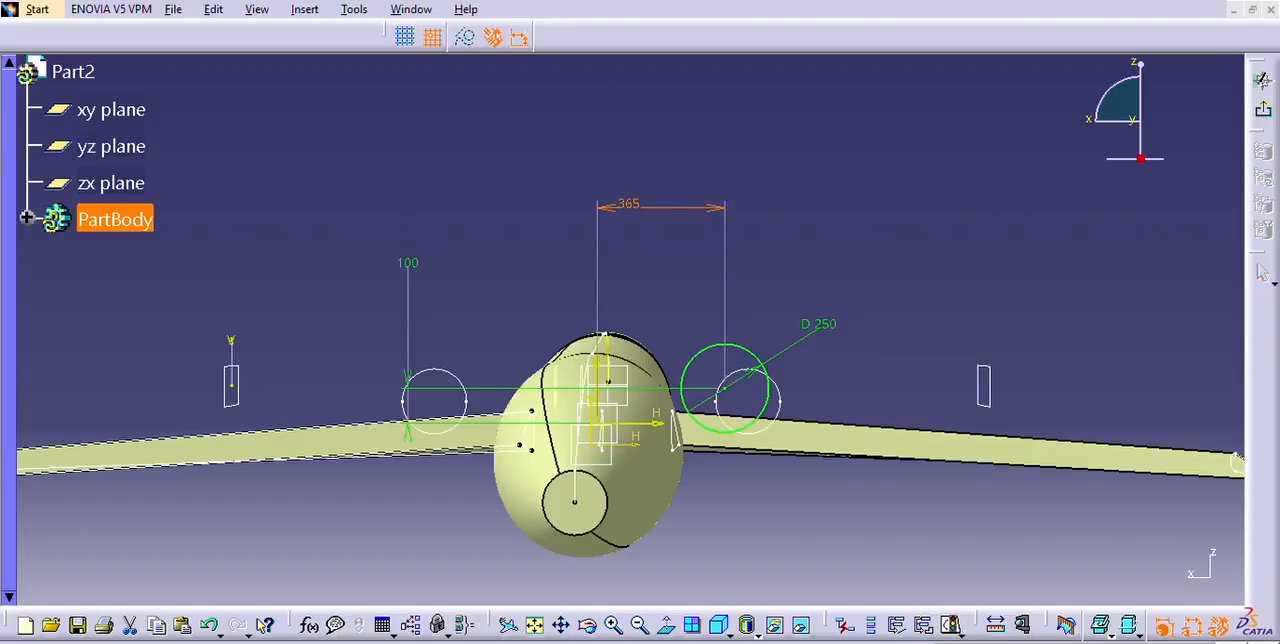
click(1066, 485)
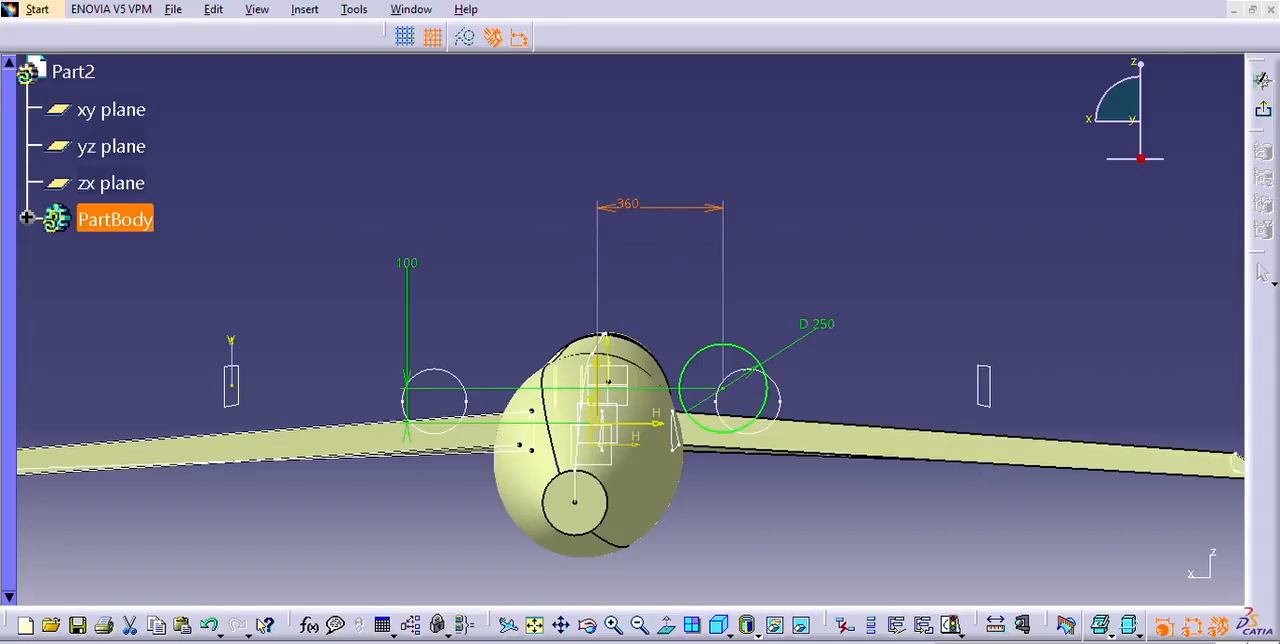
click(969, 467)
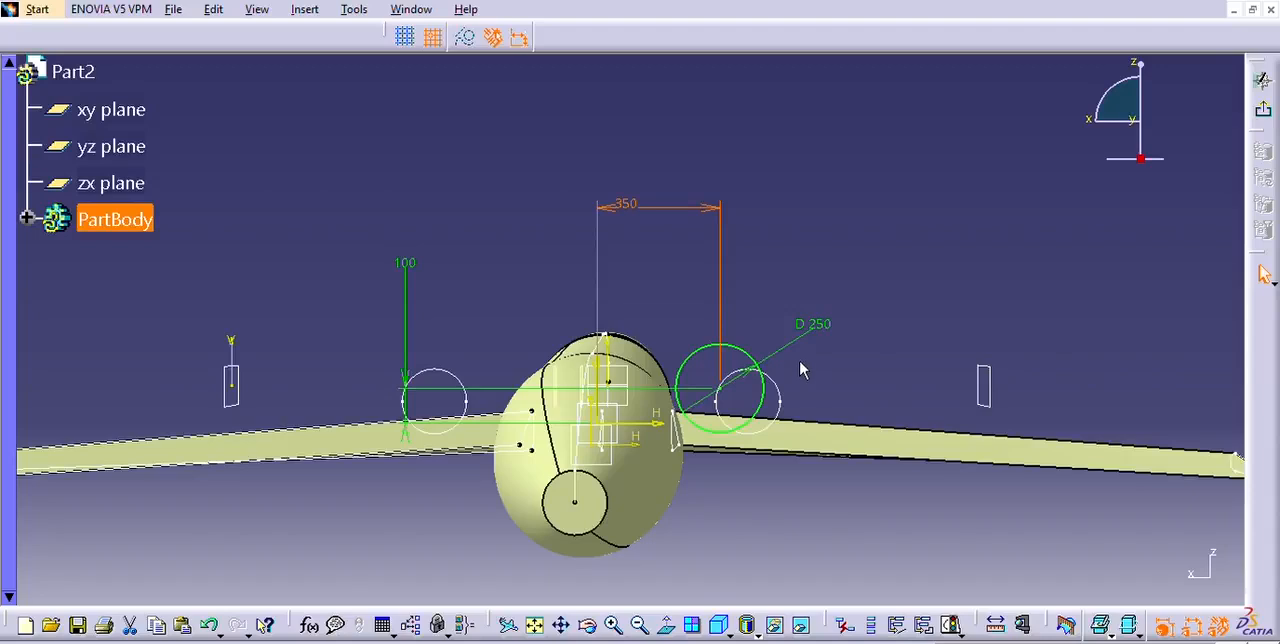
Undo the changes to the 250 mm circle's horizontal distance and exit the sketch.
key(ctrl+z)
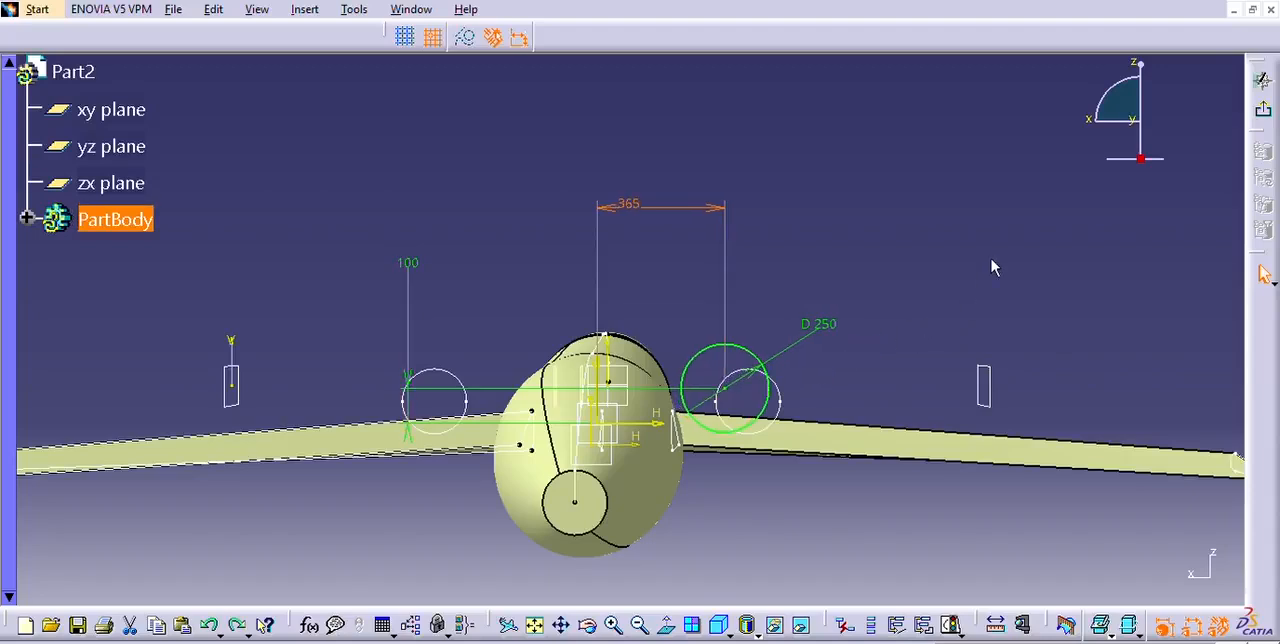
click(826, 251)
key(ctrl+q)
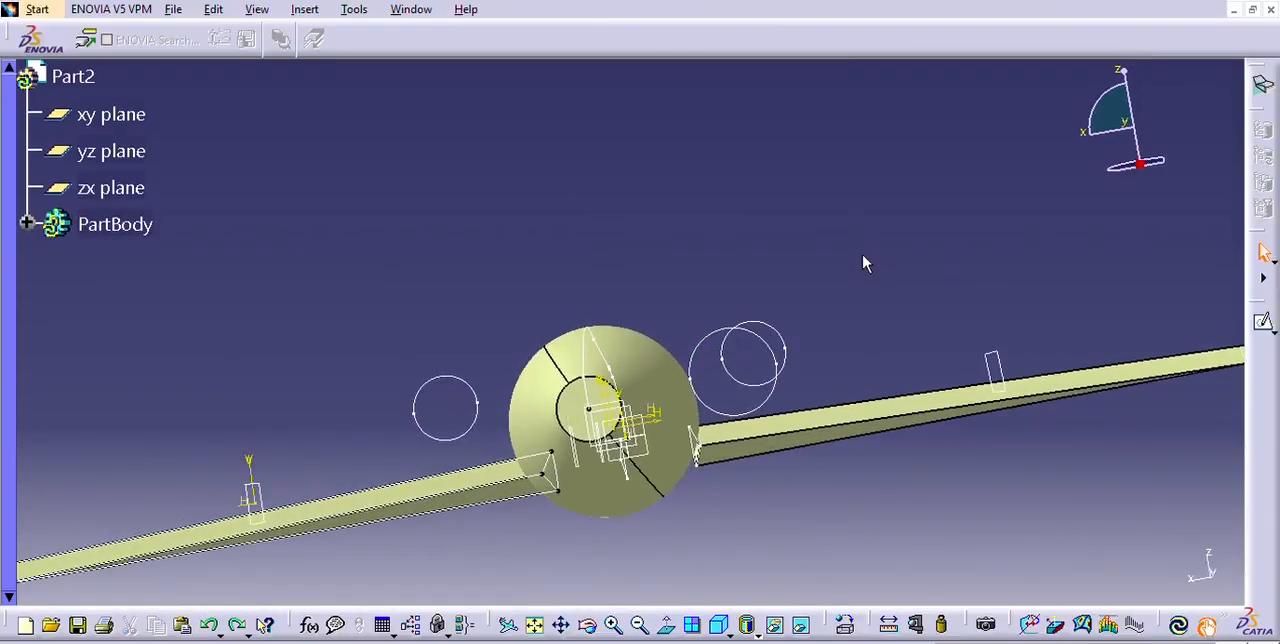
middle_drag(620, 286, 757, 373)
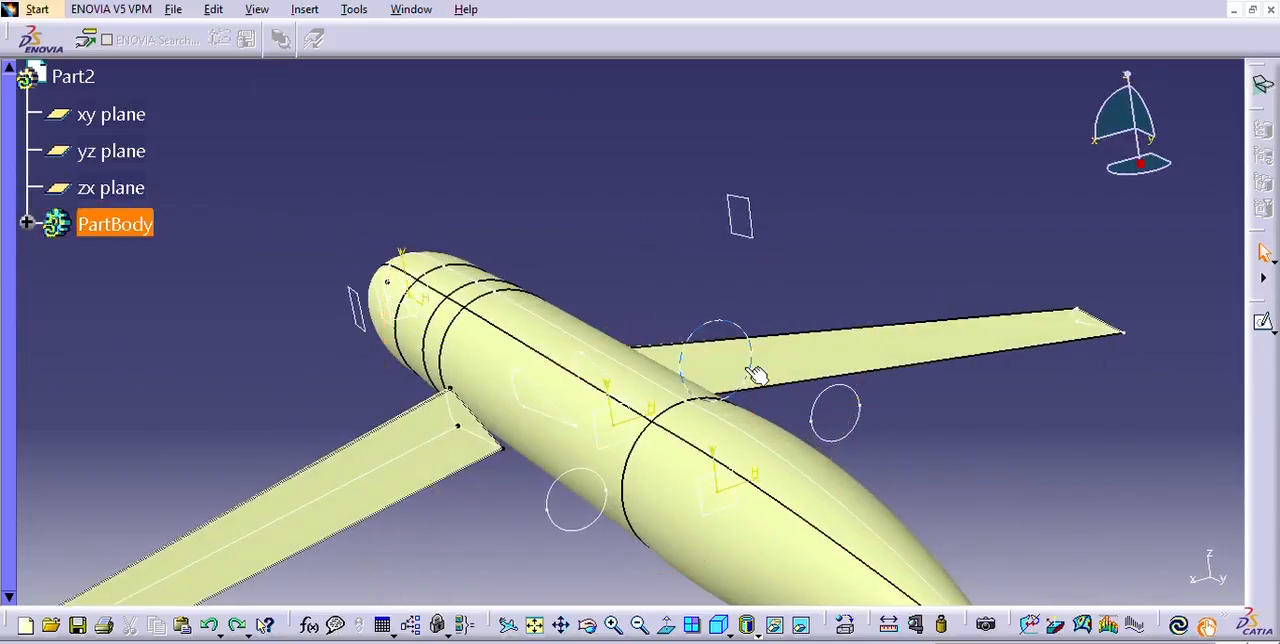
Check the 250 mm circle's sketch, exit it and mirror the circle about the yz plane.
double_click(757, 373)
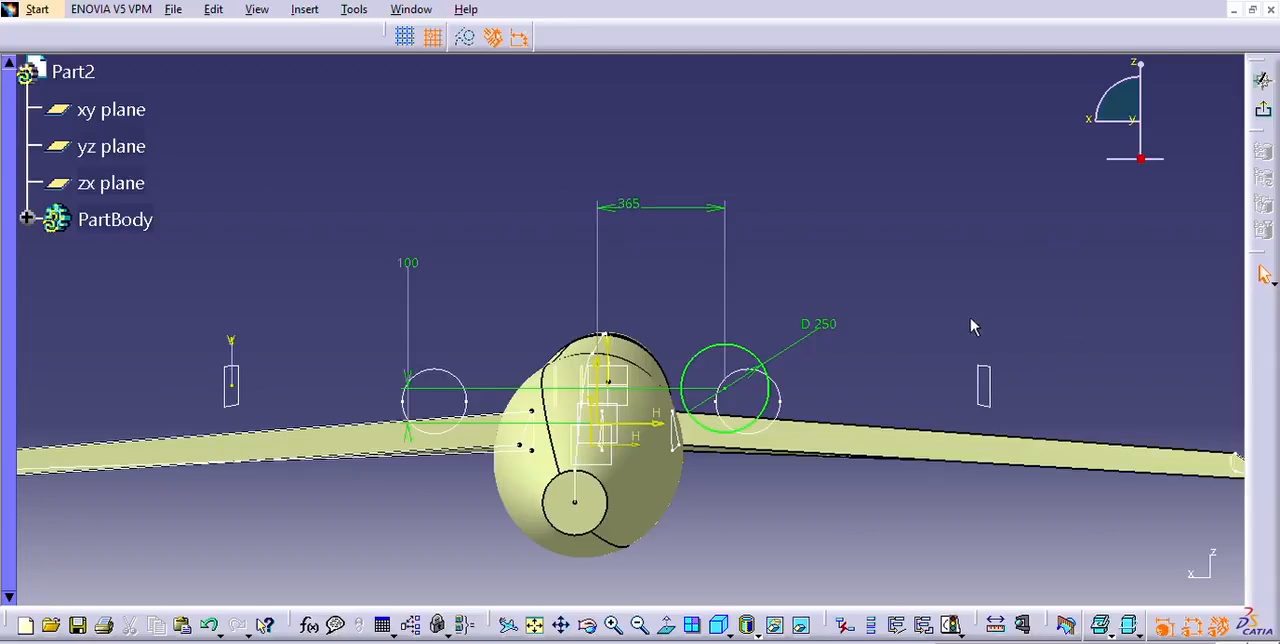
mouse_move(928, 292)
middle_down()
mouse_move(920, 306)
mouse_move(991, 398)
mouse_move(1051, 235)
mouse_move(758, 217)
mouse_move(800, 289)
mouse_move(854, 318)
mouse_move(909, 272)
mouse_move(876, 330)
mouse_move(934, 331)
mouse_move(954, 234)
mouse_move(1138, 180)
middle_up()
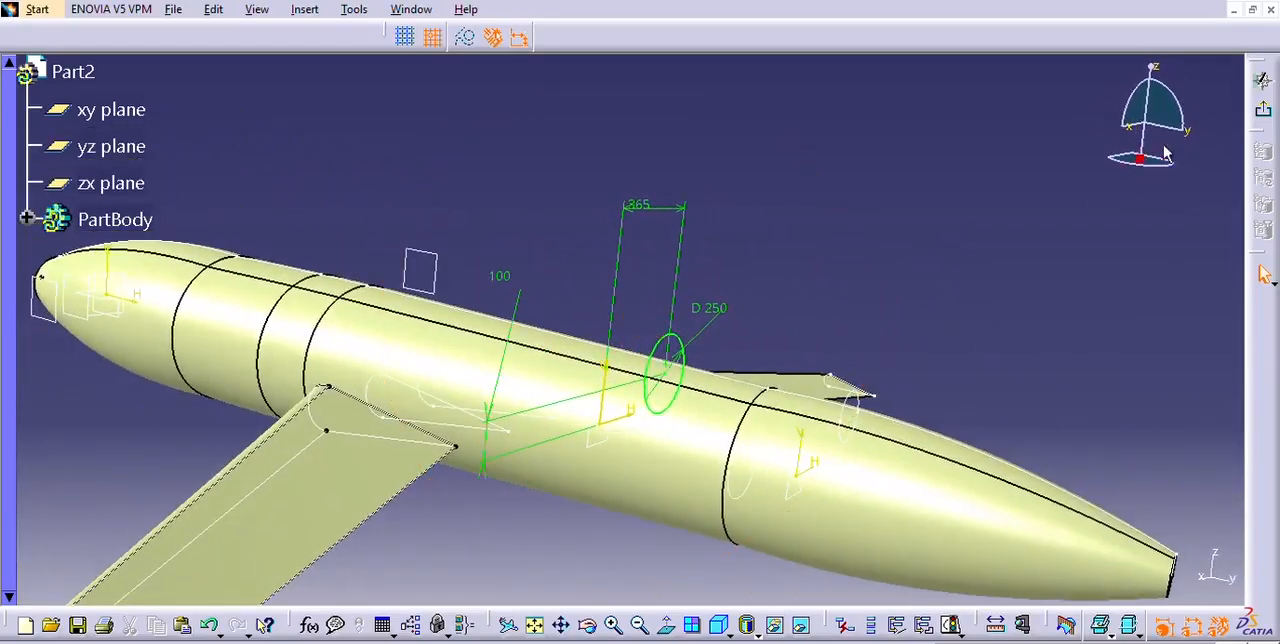
click(1261, 108)
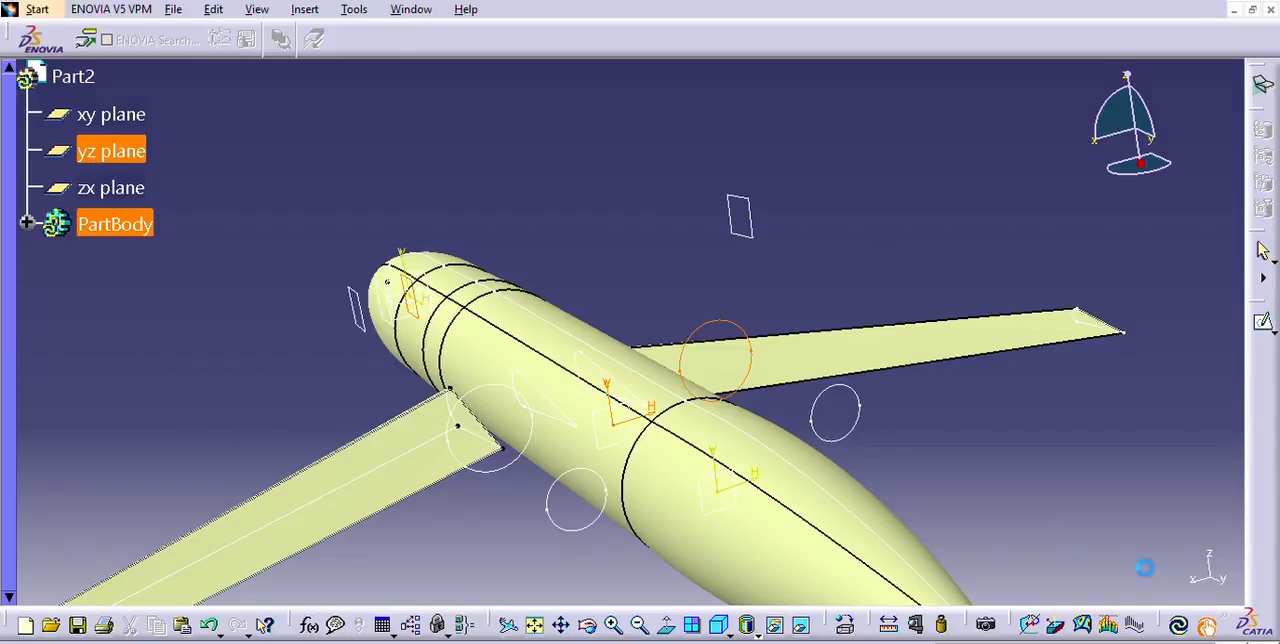
click(1048, 440)
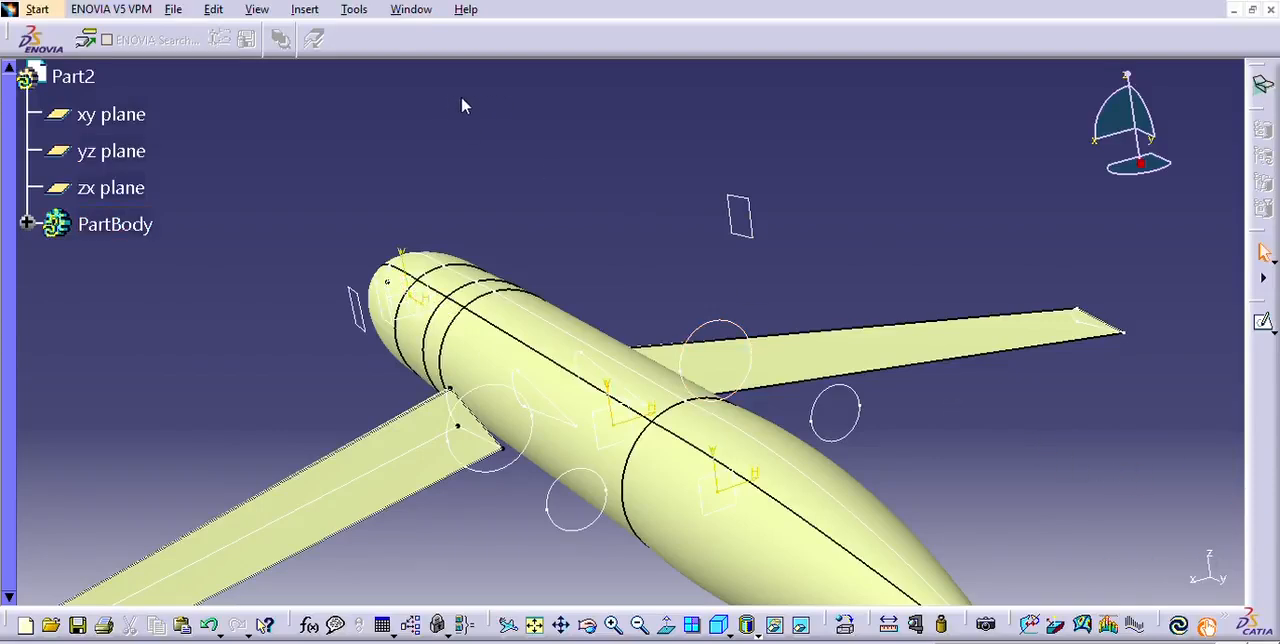
Create multi-sections surfaces between the 250 mm and 150 mm circles on both sides of the fuselage.
click(480, 462)
click(582, 527)
click(1045, 560)
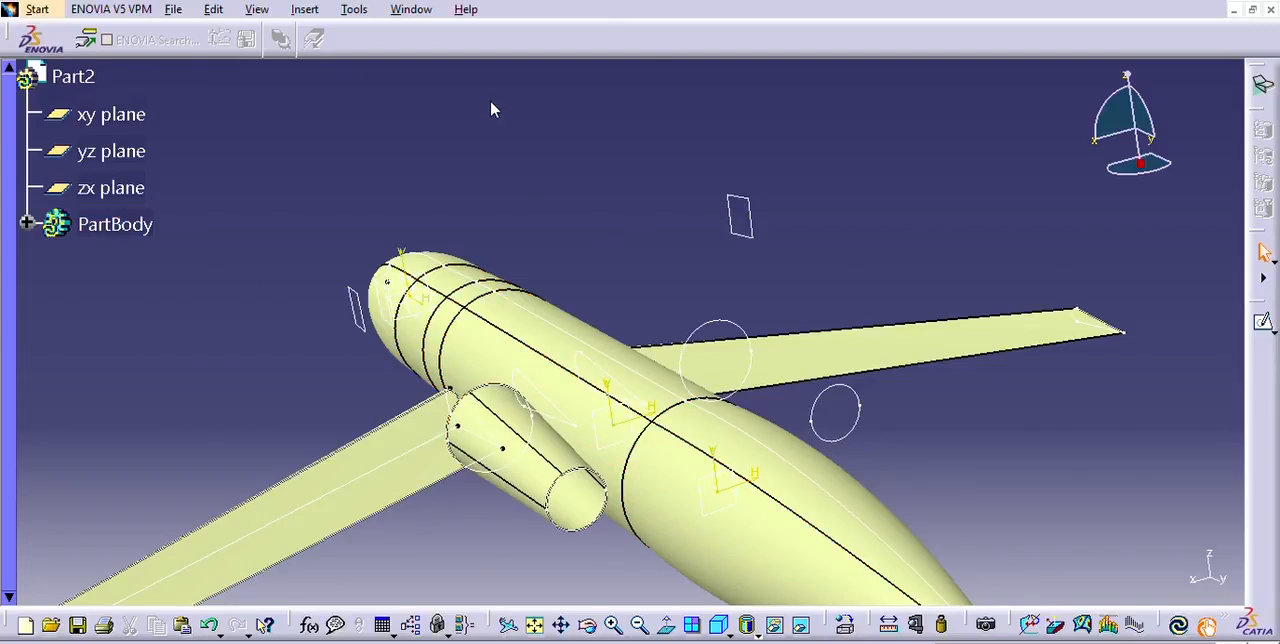
click(719, 320)
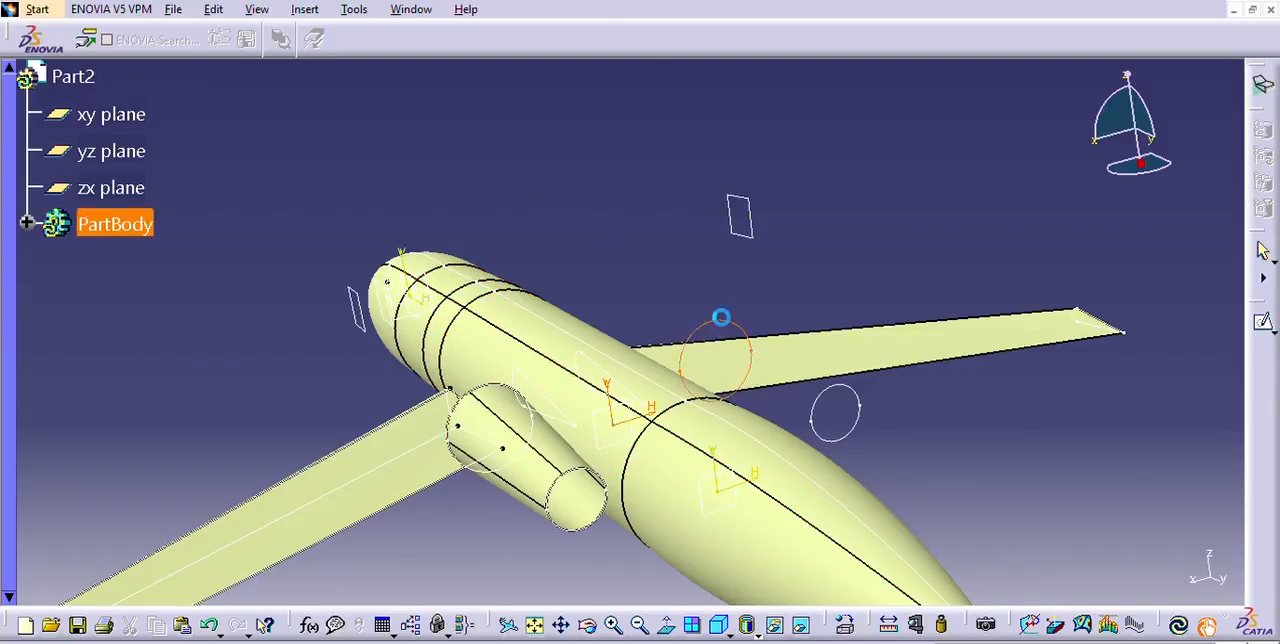
click(842, 419)
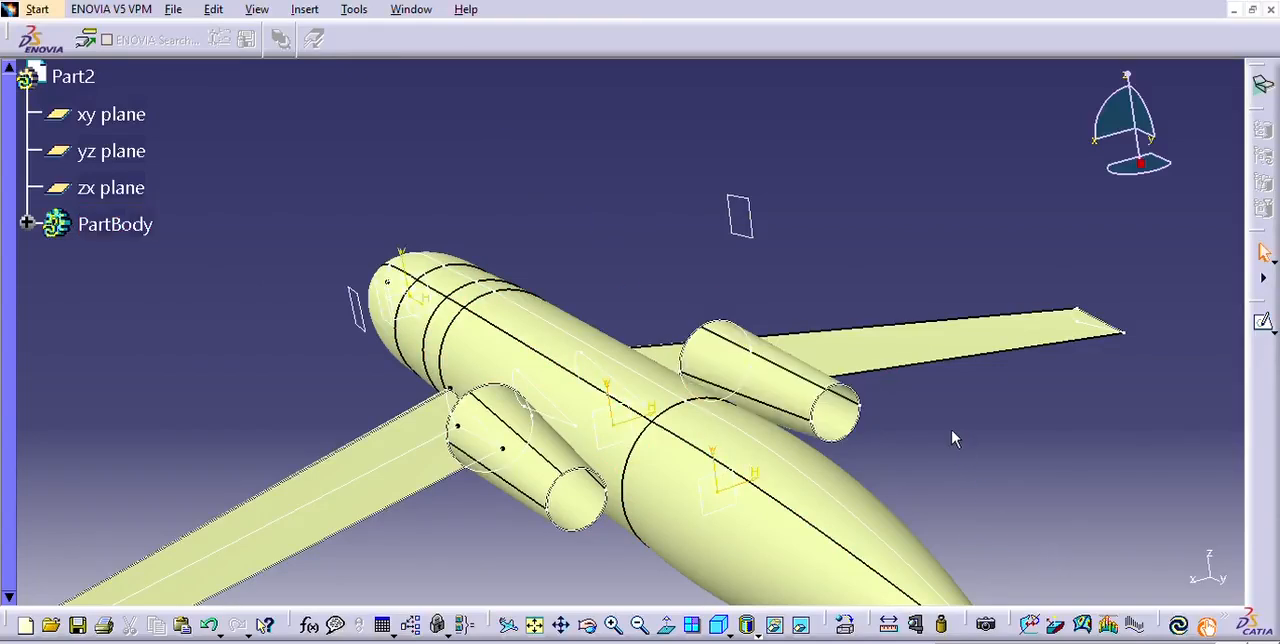
Close the small rear openings of both engine surfaces with fill surfaces.
middle_drag(1036, 455, 842, 432)
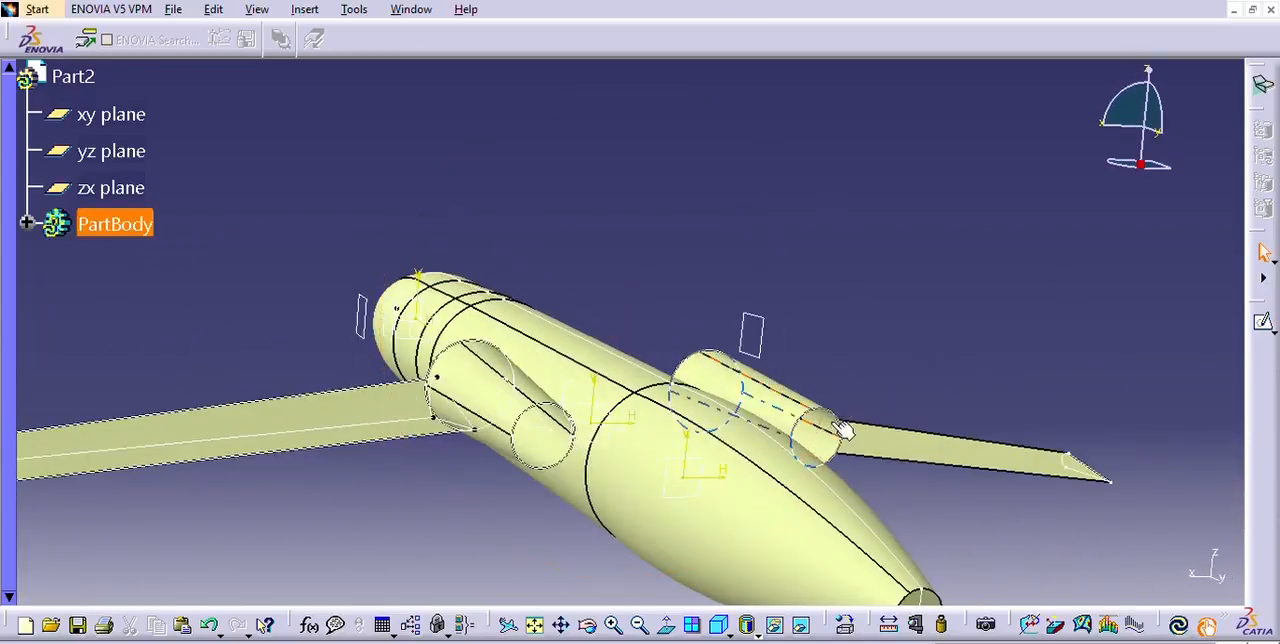
click(435, 102)
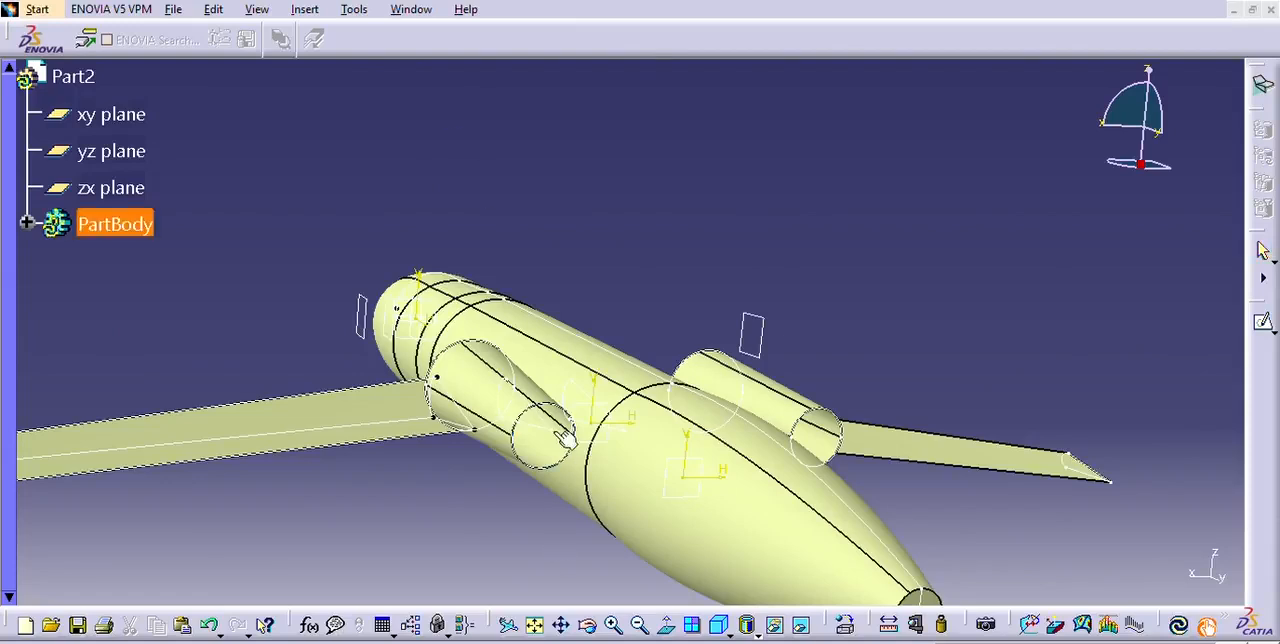
click(572, 448)
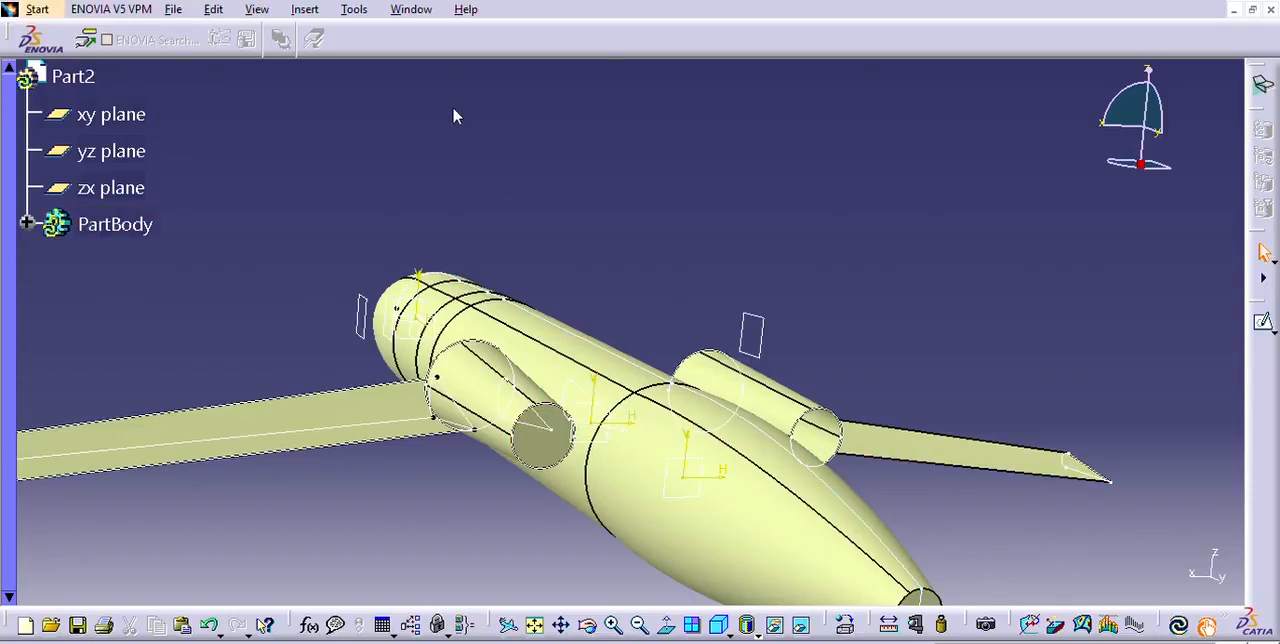
click(843, 408)
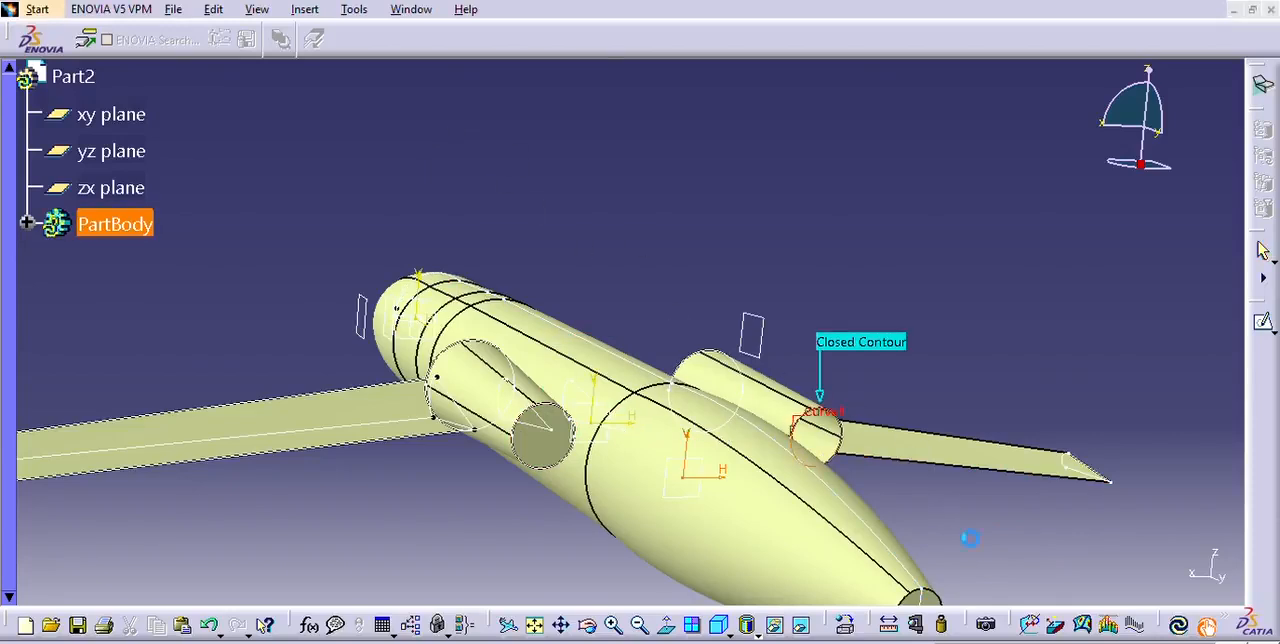
click(1027, 564)
Close the large front openings of both engine surfaces with fill surfaces.
middle_drag(440, 238, 890, 376)
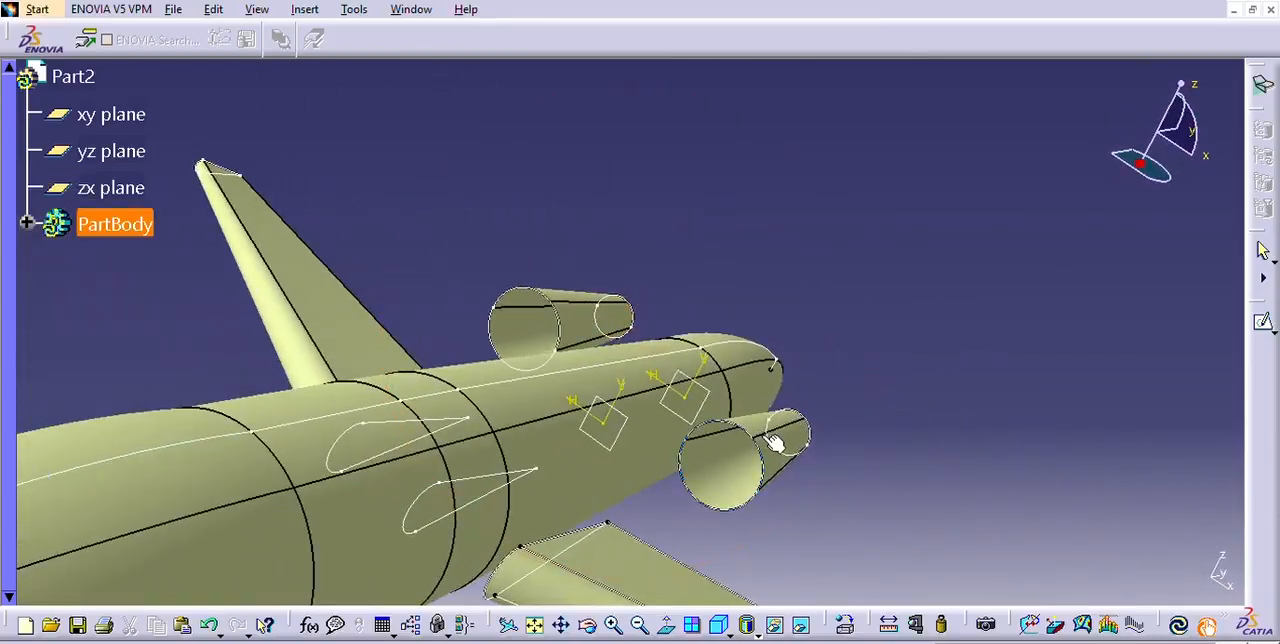
click(750, 510)
click(1057, 570)
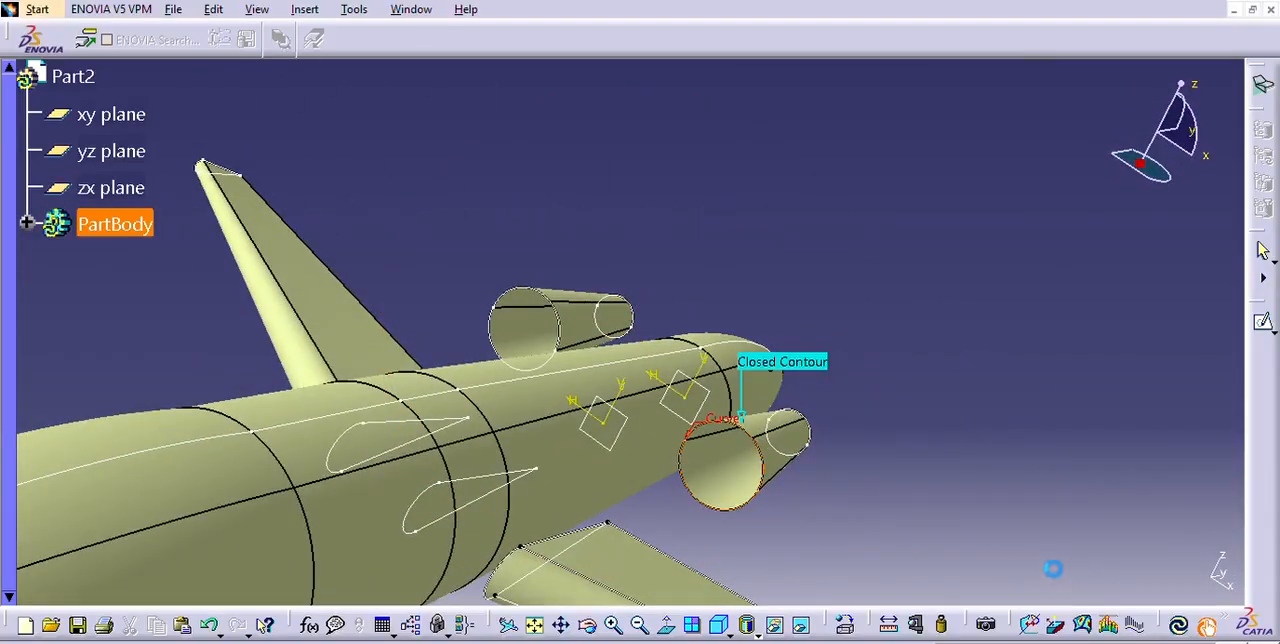
click(564, 291)
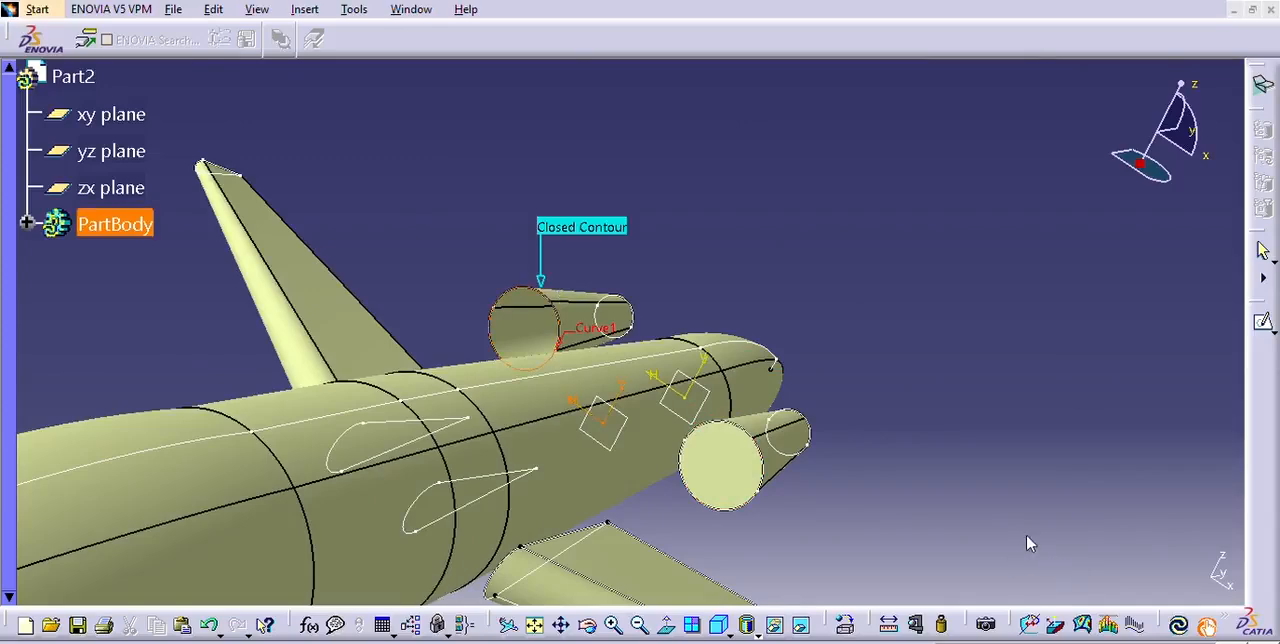
click(1037, 556)
click(1118, 562)
Edit the airfoil extrusion Extrude.1 inside the fuselage, trying 114, 214 and 234 mm for its first limit.
middle_drag(962, 432, 468, 135)
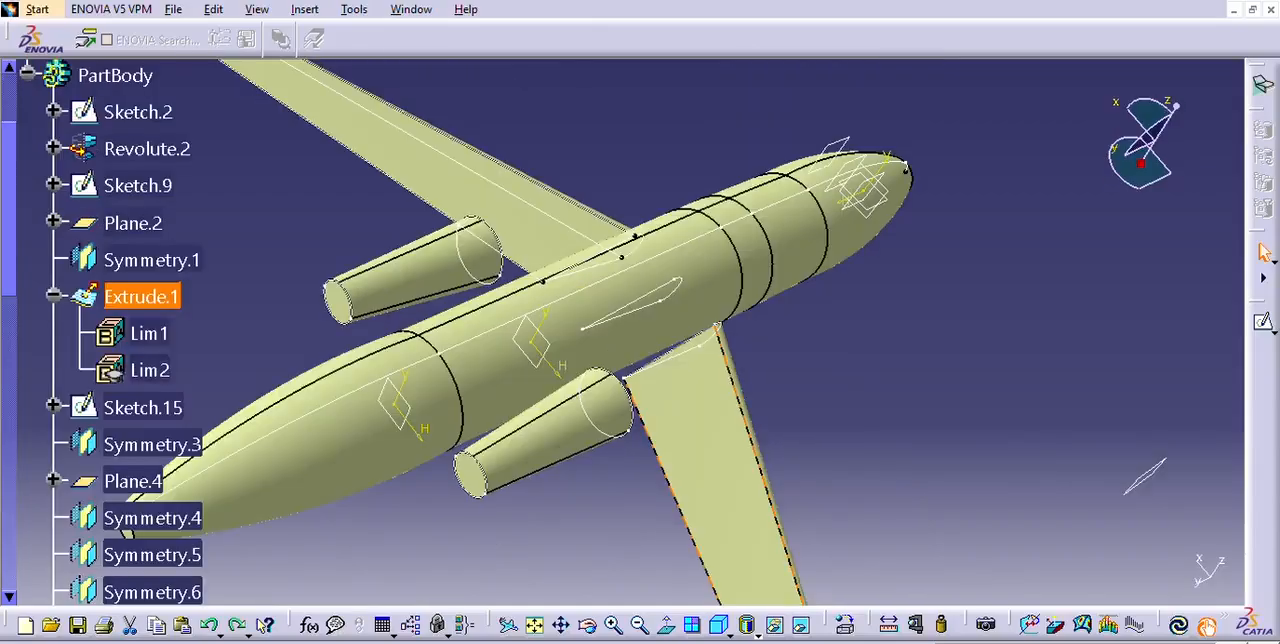
middle_drag(786, 430, 825, 432)
middle_drag(737, 397, 711, 271)
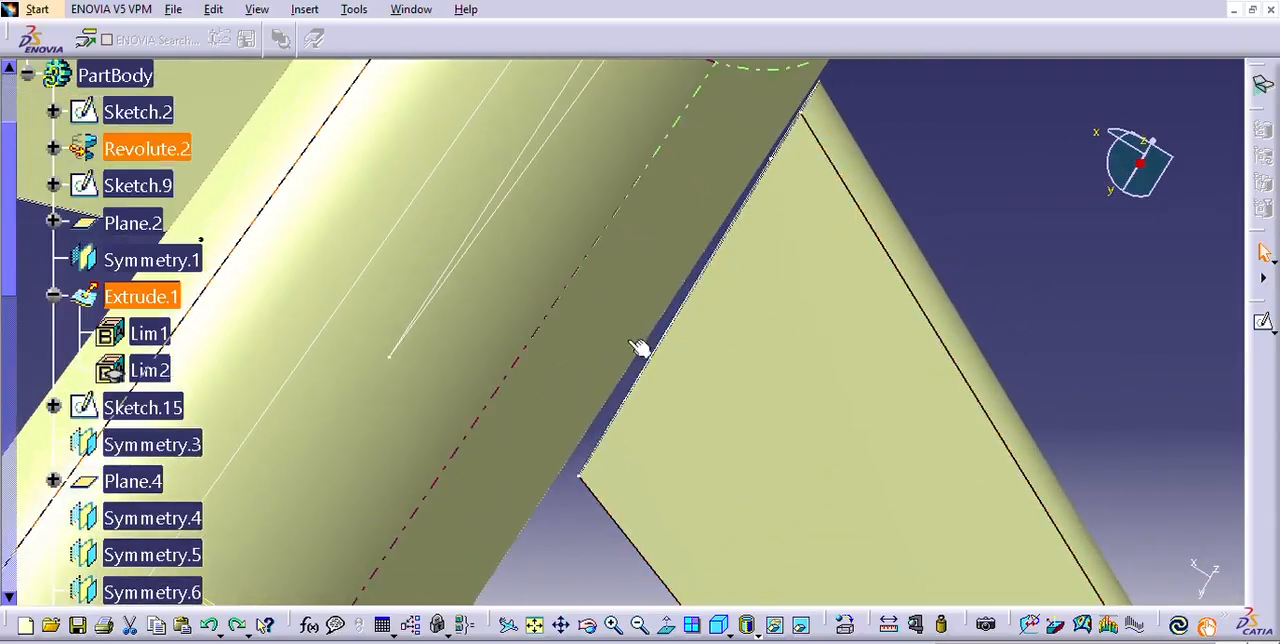
middle_drag(517, 297, 748, 137)
middle_drag(745, 278, 618, 452)
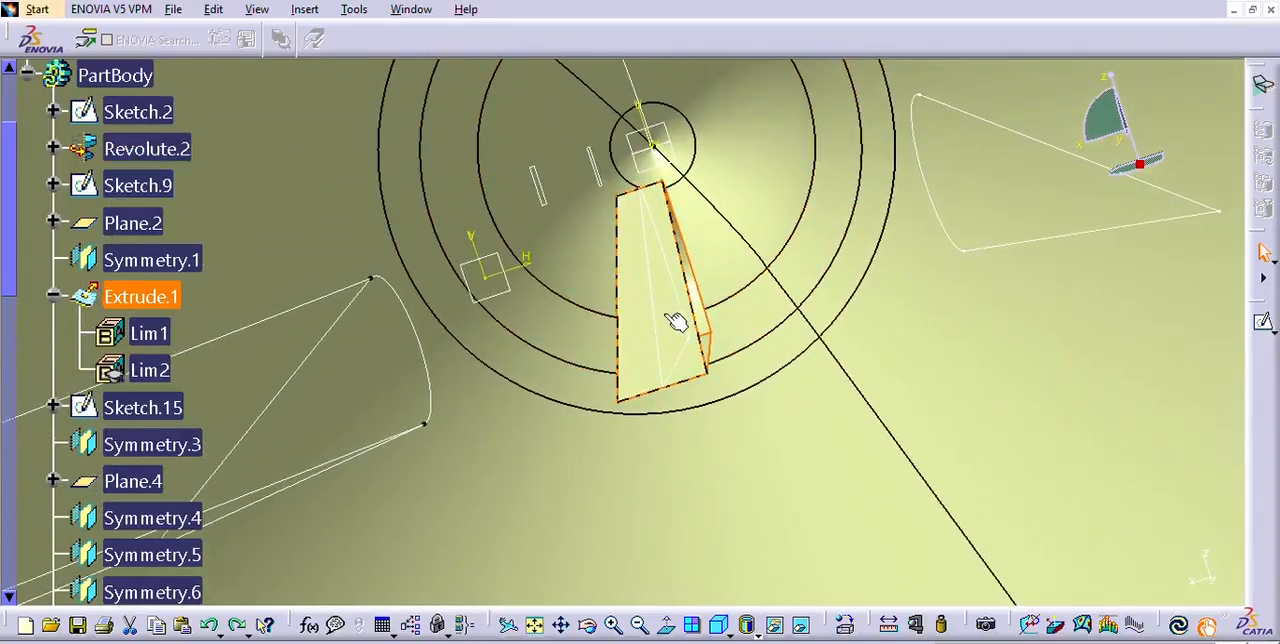
click(676, 320)
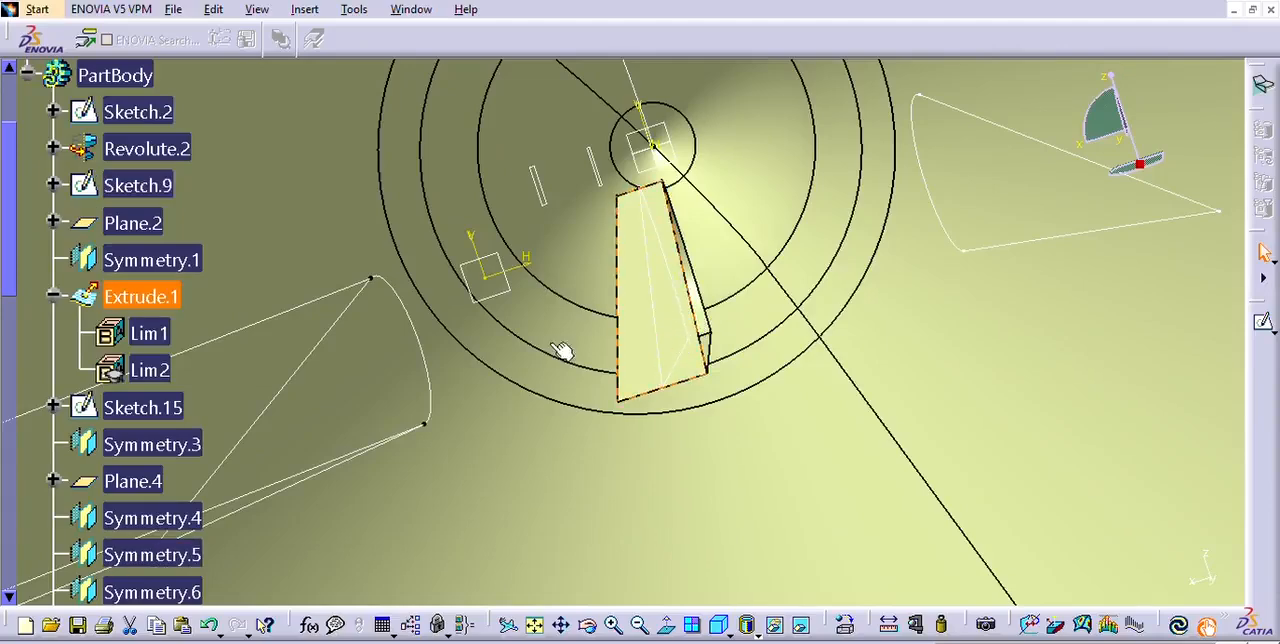
double_click(152, 290)
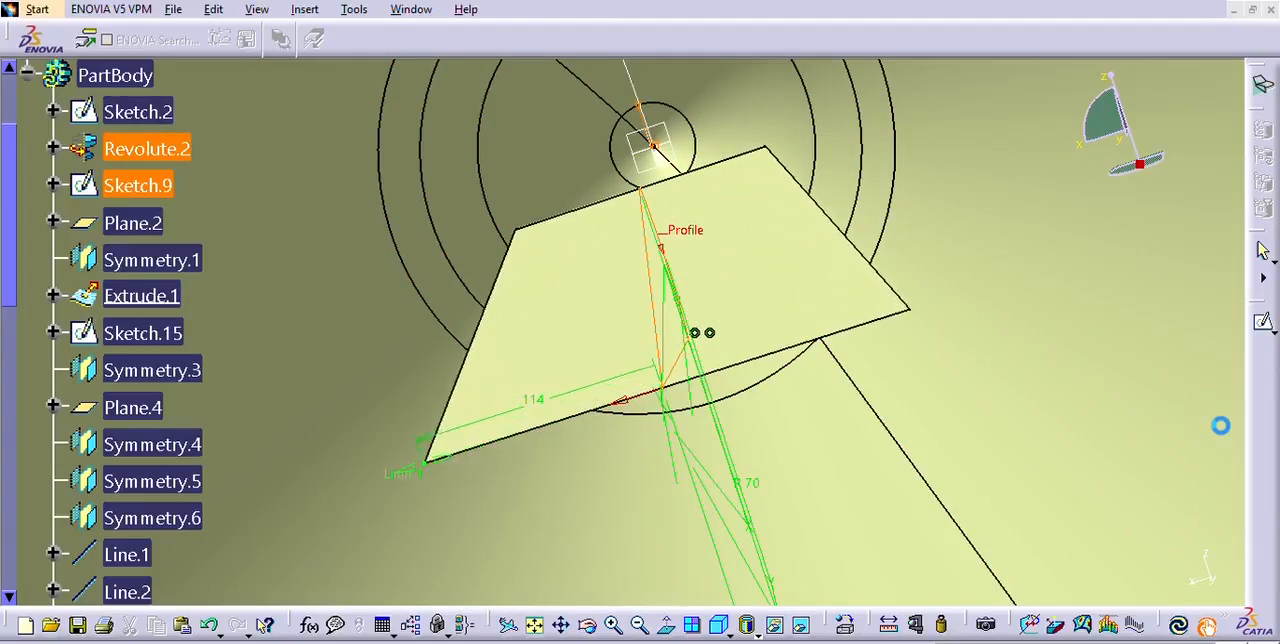
middle_drag(364, 317, 552, 395)
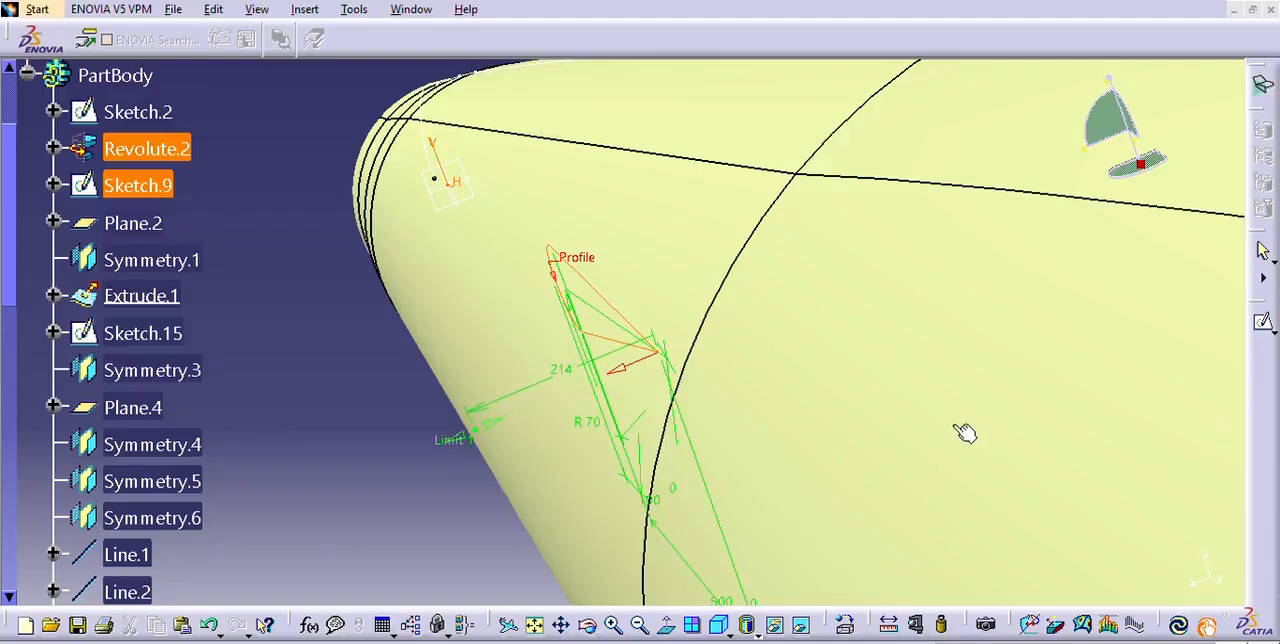
mouse_move(877, 437)
middle_down()
mouse_move(771, 393)
mouse_move(823, 421)
middle_up()
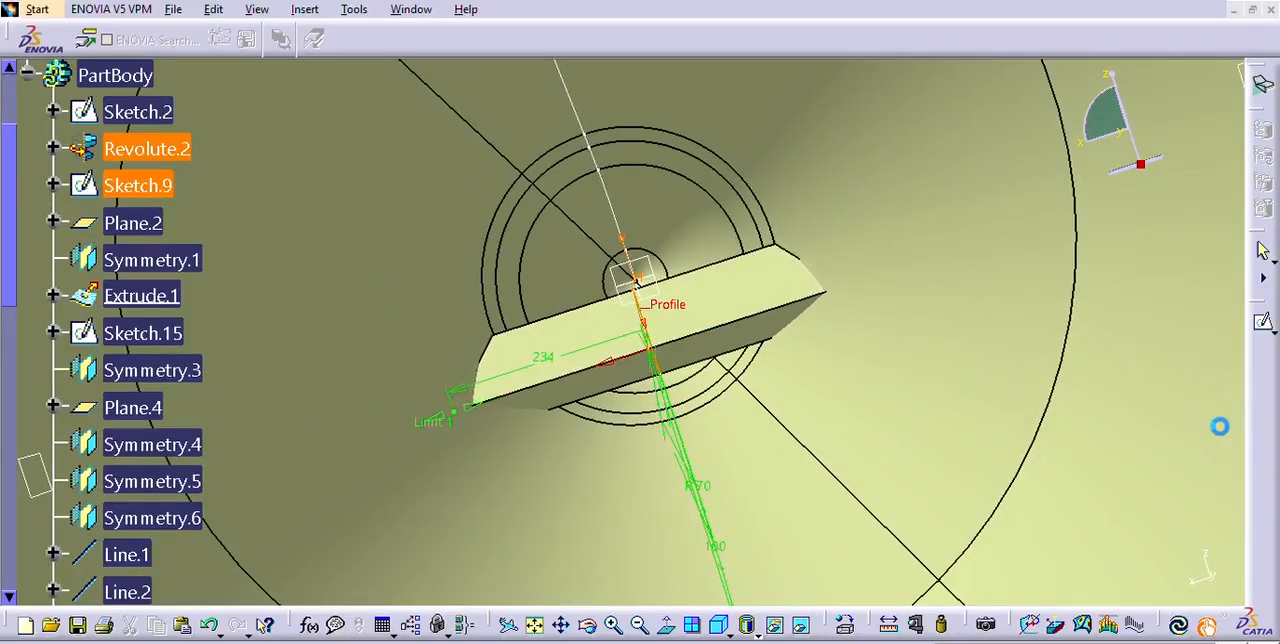
middle_drag(575, 425, 792, 433)
middle_drag(483, 423, 810, 475)
Examine from several angles how the wing roots and the lengthened airfoil extrusion meet the fuselage.
middle_drag(575, 490, 610, 467)
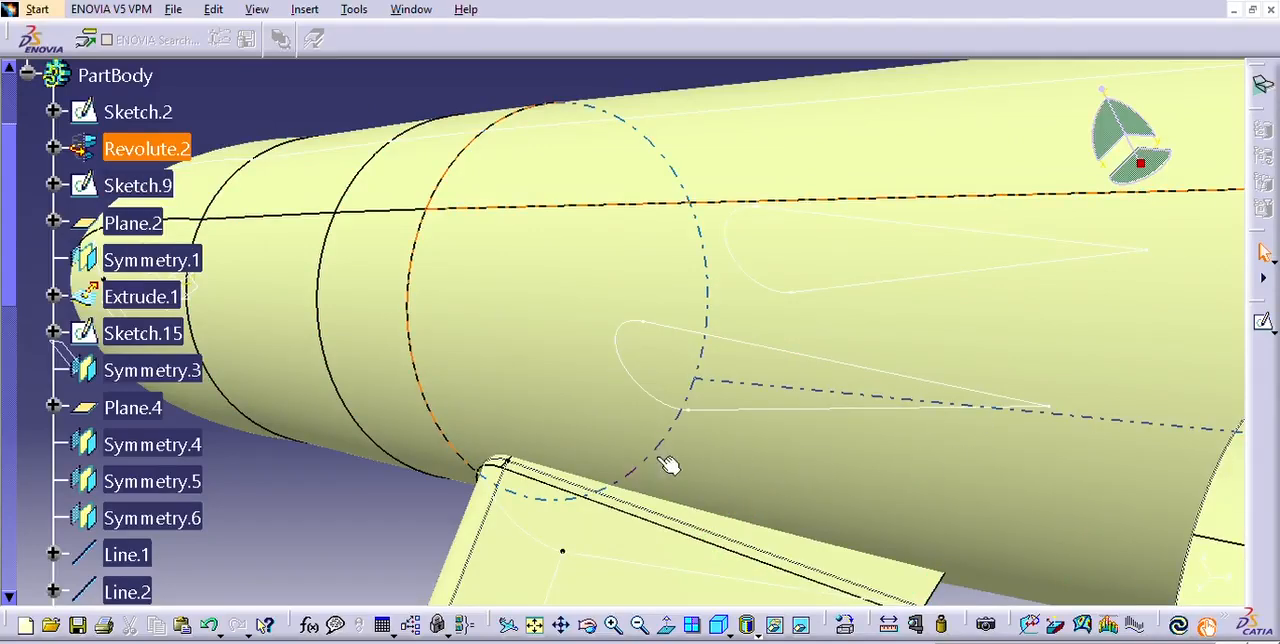
middle_drag(560, 514, 717, 386)
middle_drag(592, 470, 551, 412)
middle_drag(651, 458, 687, 380)
middle_drag(694, 529, 790, 477)
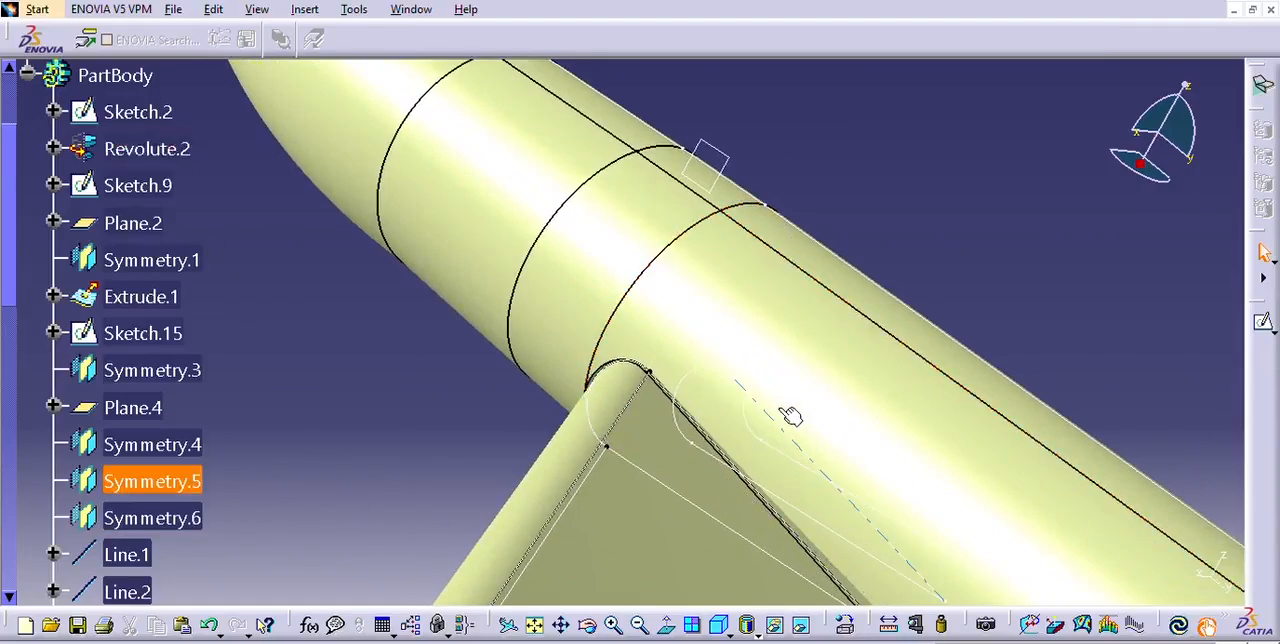
middle_drag(928, 540, 697, 186)
middle_drag(828, 388, 640, 497)
middle_drag(997, 529, 831, 175)
middle_drag(880, 270, 877, 531)
middle_drag(857, 570, 845, 424)
Set the first limit of the airfoil extrusion Extrude.1 to 249 mm and check the wing-to-fuselage junctions.
double_click(997, 417)
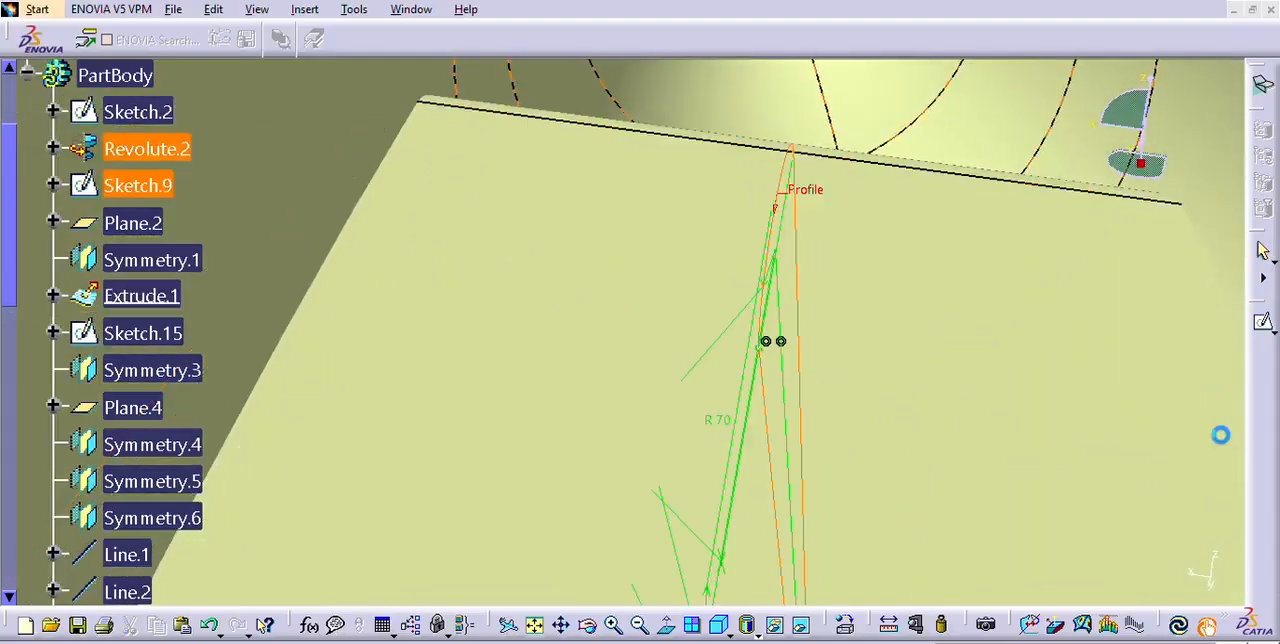
middle_drag(505, 390, 951, 417)
mouse_move(481, 318)
middle_down()
mouse_move(486, 417)
mouse_move(446, 357)
mouse_move(458, 440)
mouse_move(450, 427)
mouse_move(571, 380)
mouse_move(569, 406)
middle_up()
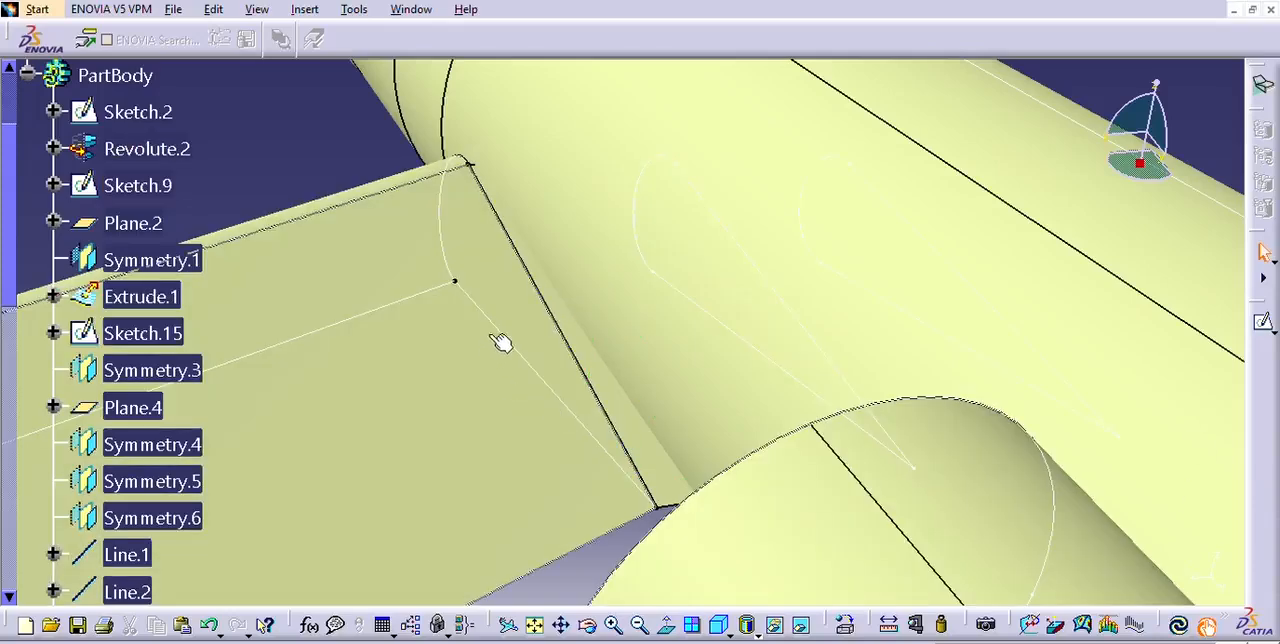
ctrl+middle_drag(500, 342, 552, 544)
middle_drag(636, 528, 1125, 330)
middle_drag(588, 503, 692, 505)
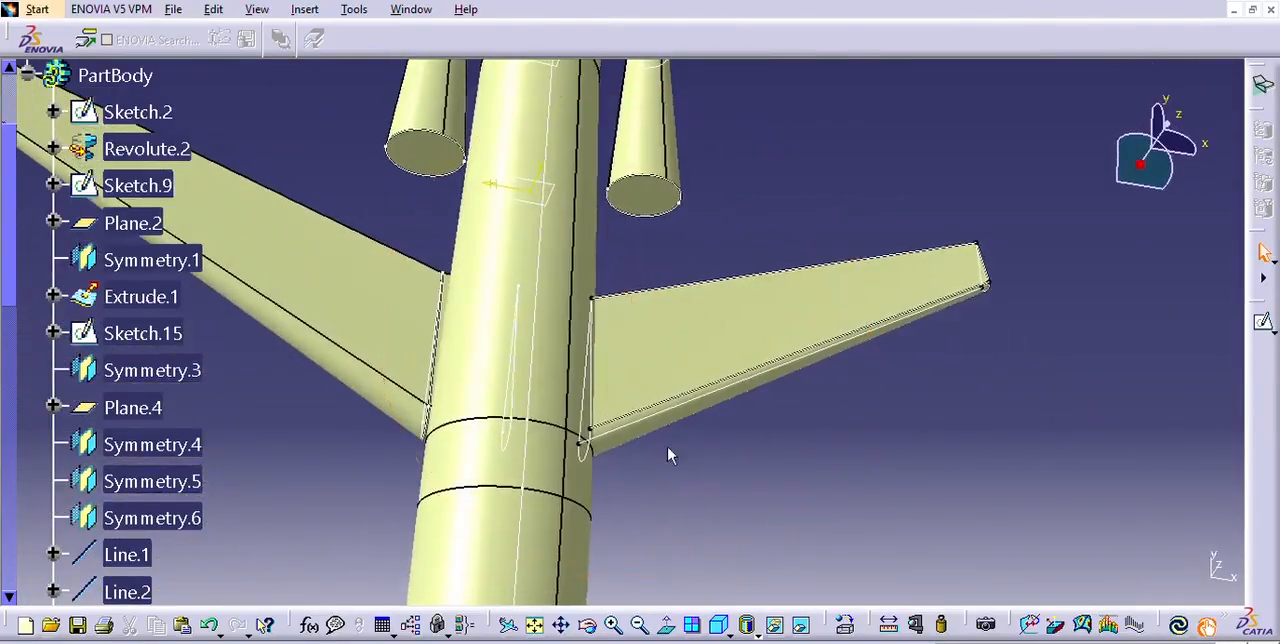